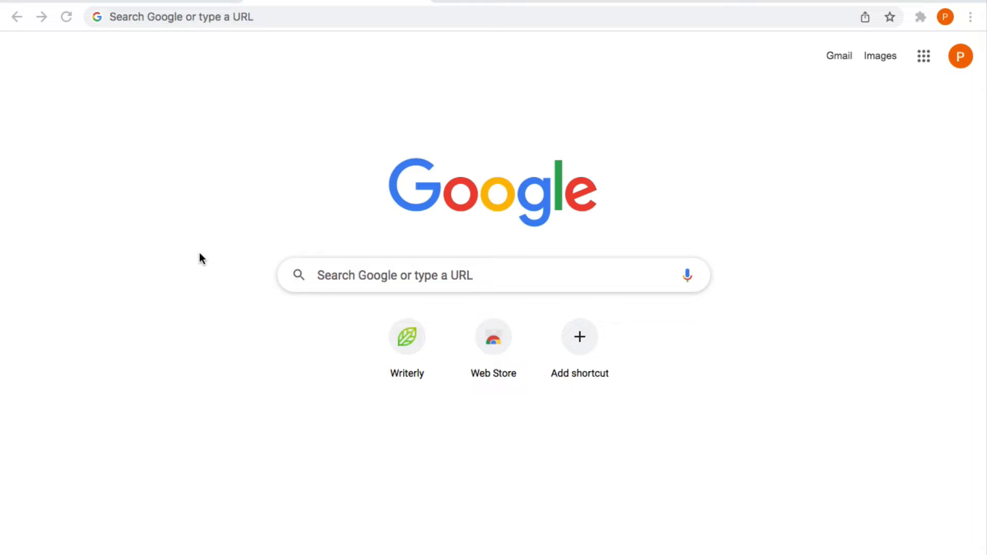
Search Google for 'linux ubuntu server'
click(181, 15)
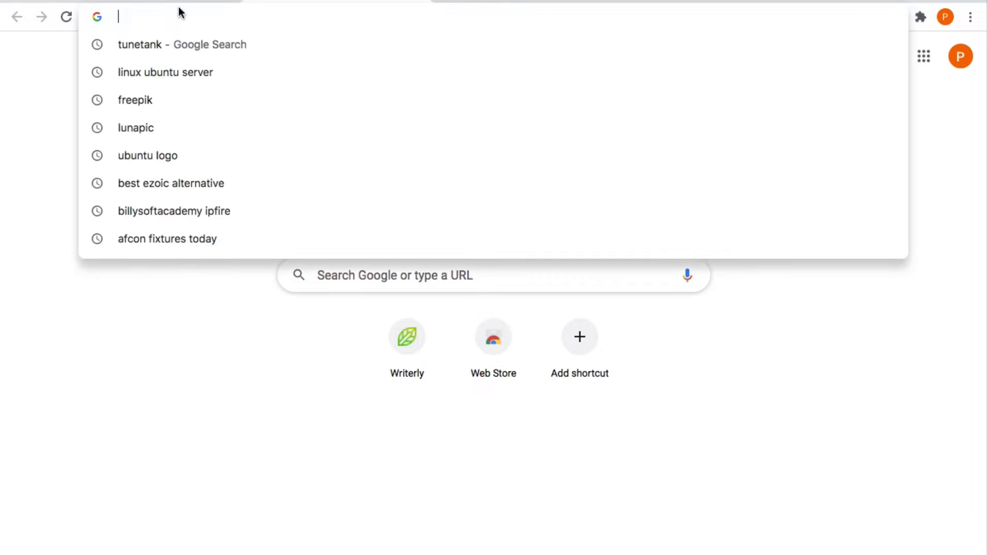
text(linux ubuntu server)
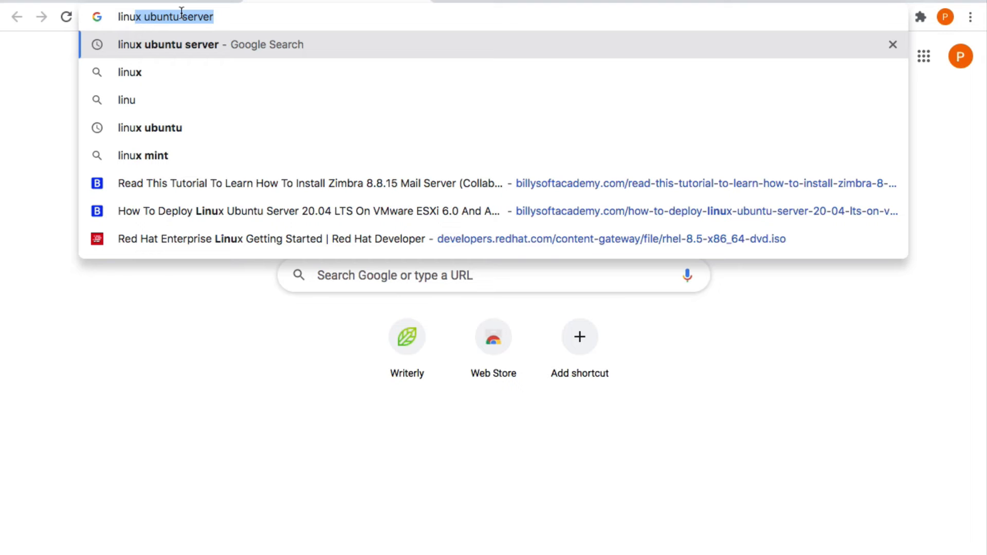
key(Right)
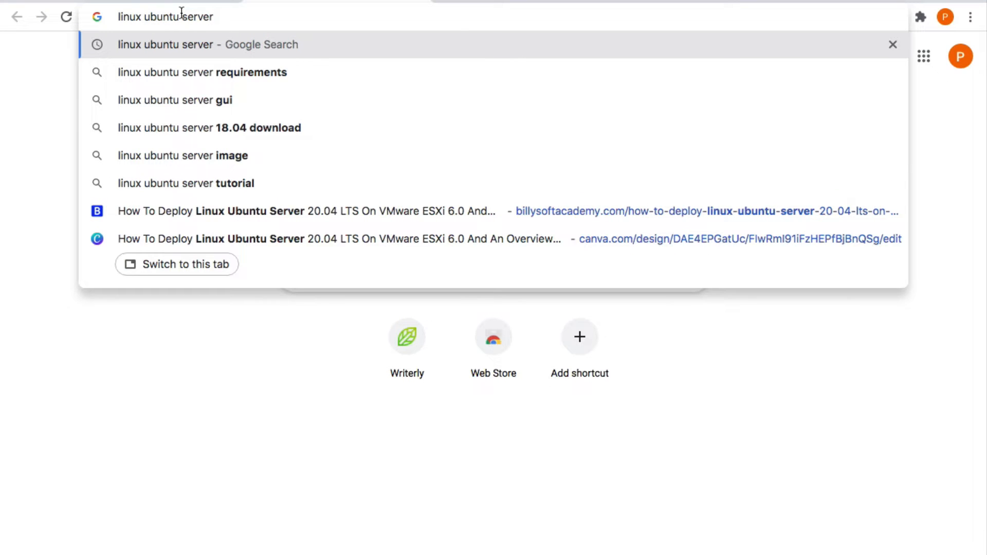
key(Return)
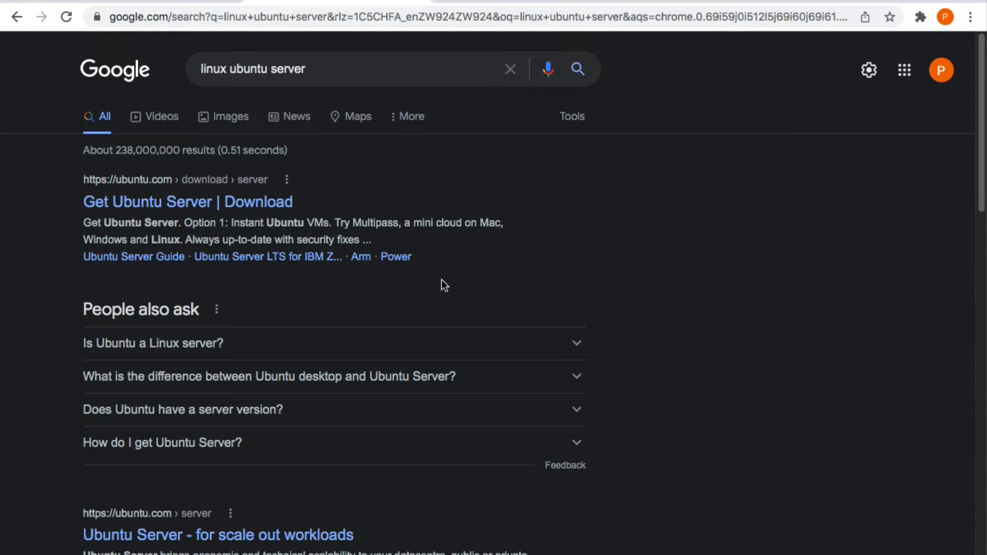
On ubuntu.com/download/server, accept cookies and download Ubuntu Server 20.04.3 LTS via Option 2 (manual installation)
click(196, 210)
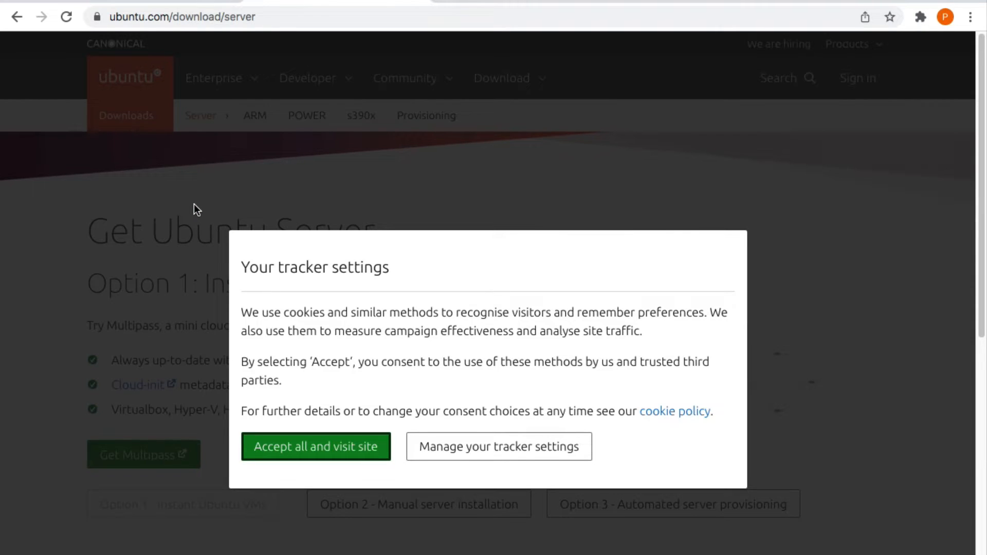
click(315, 455)
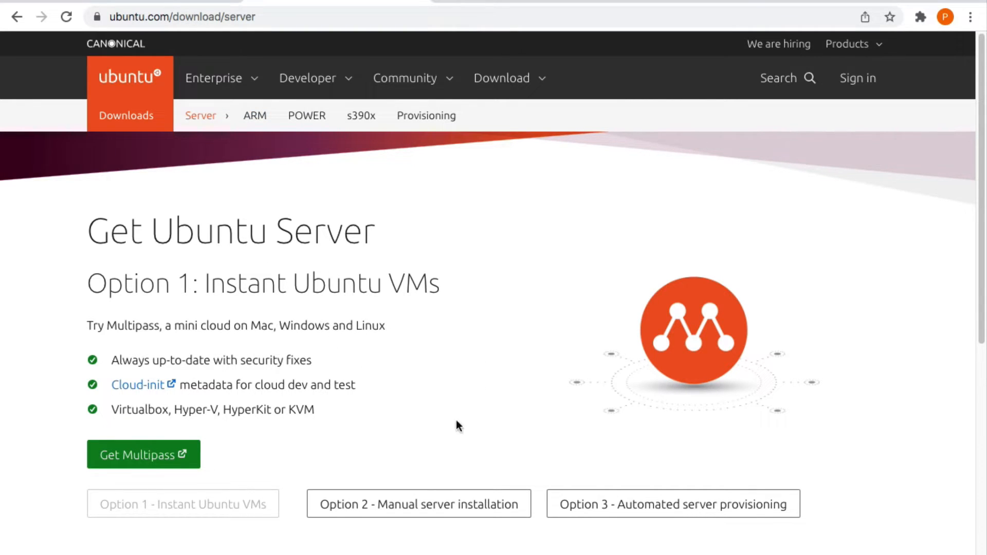
click(432, 510)
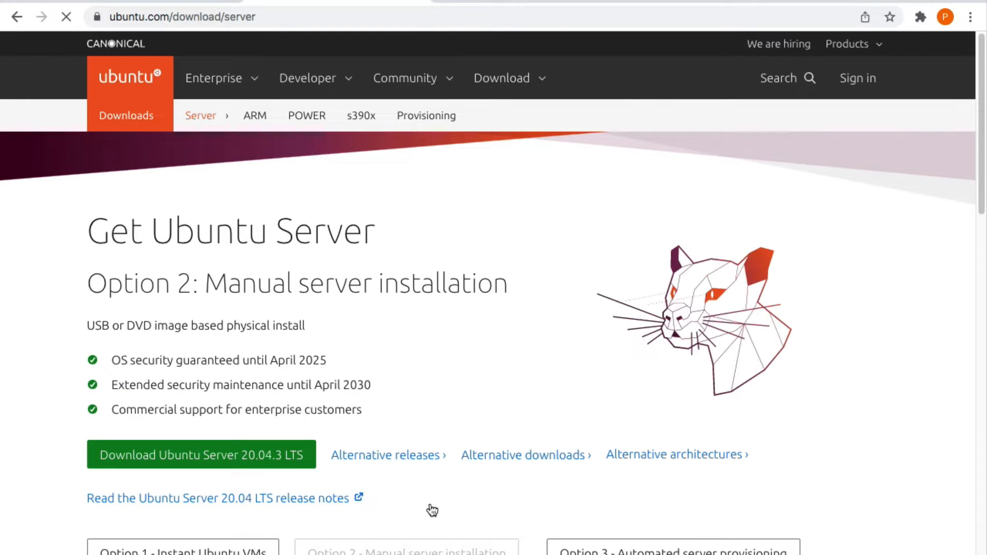
click(220, 468)
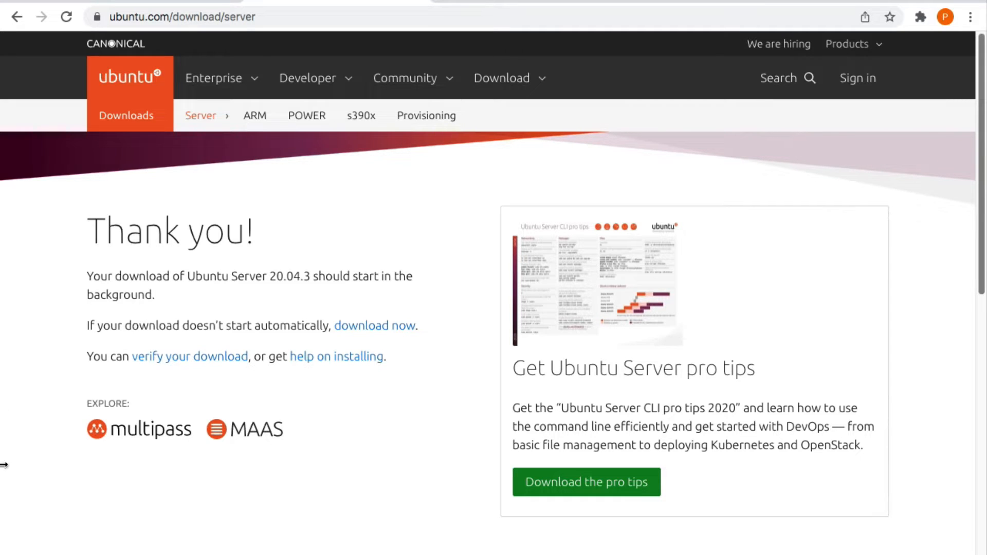
Browse to the ESXi host at 192.168.7.6 in a new tab, proceeding past the certificate warning
key(ctrl+t)
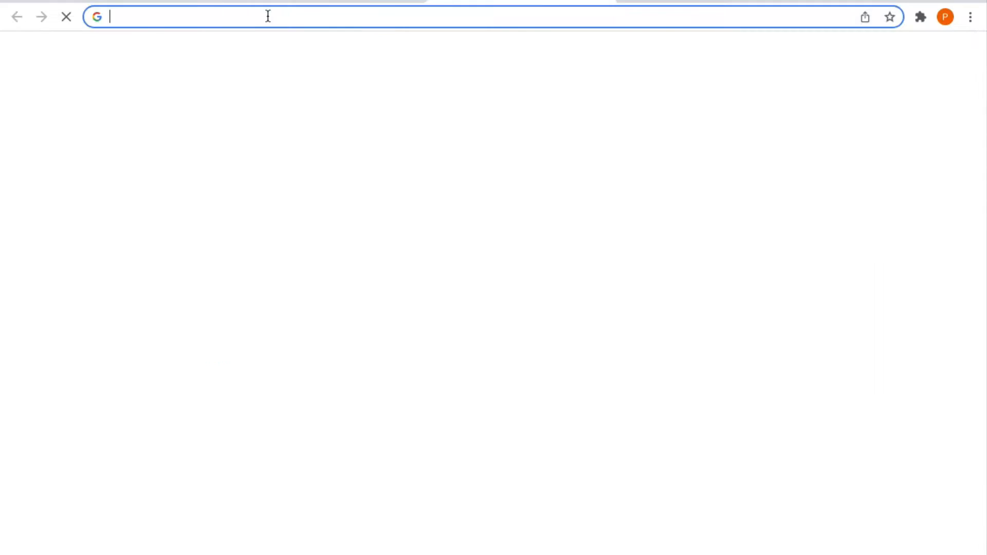
click(254, 20)
text(1)
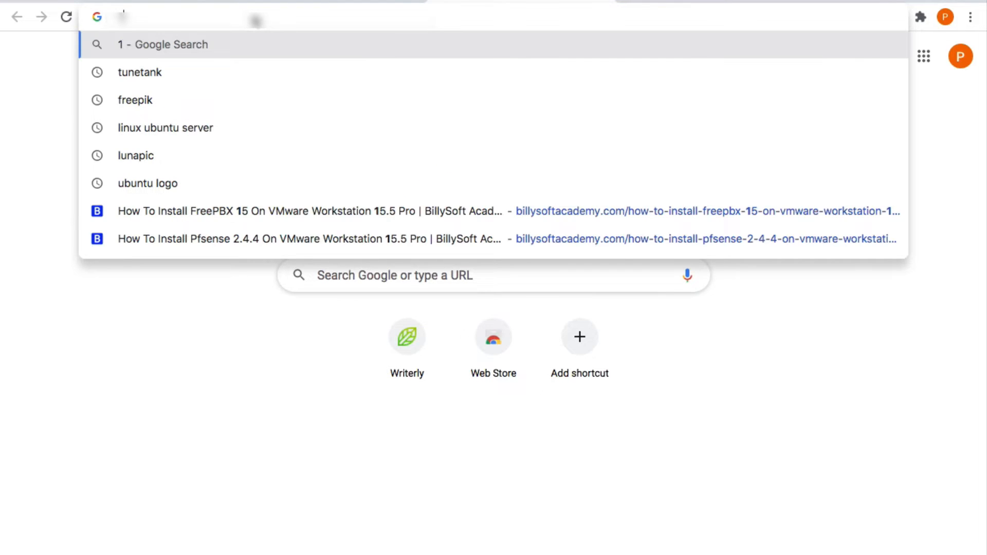
text(92.16)
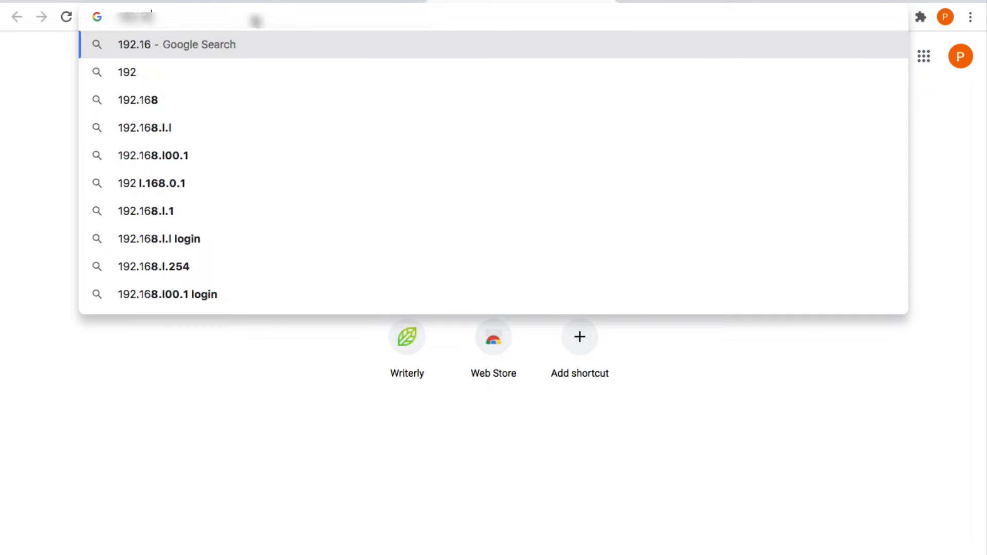
text(8.6.2)
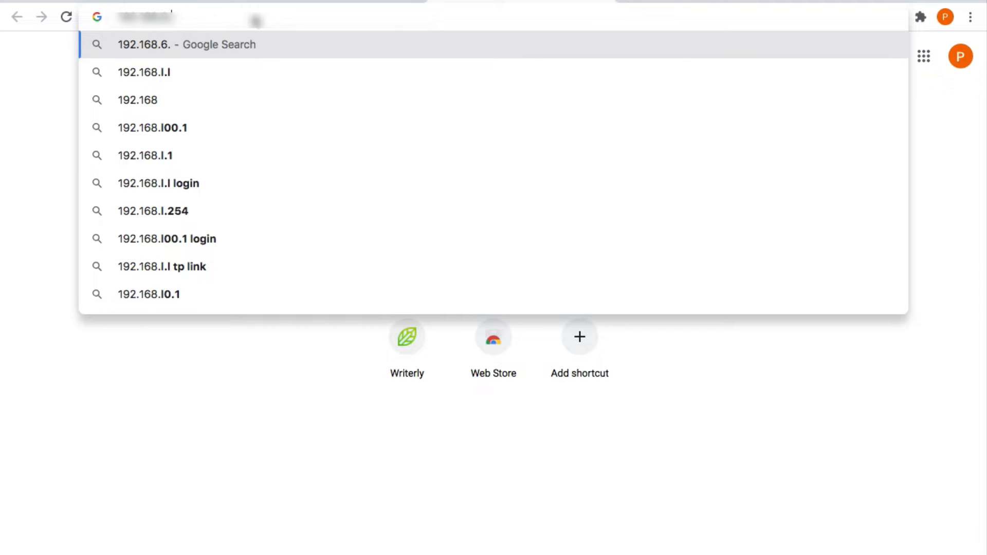
key(BackSpace)
key(BackSpace)
key(BackSpace)
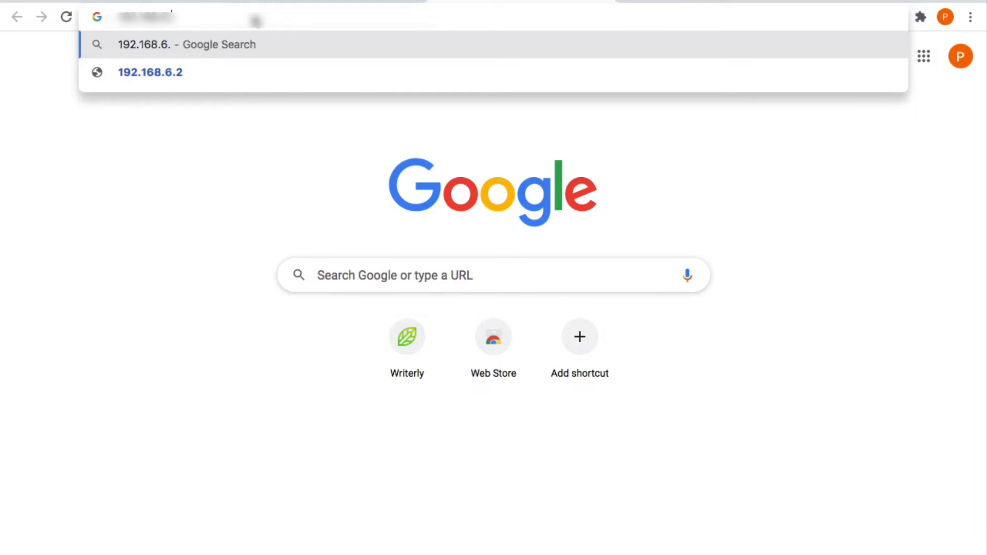
text(7.1)
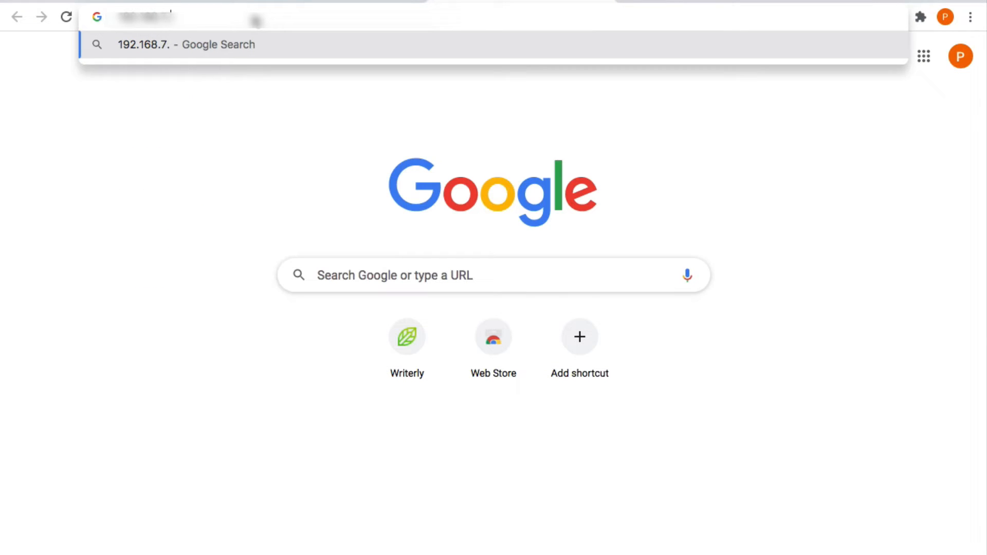
key(Return)
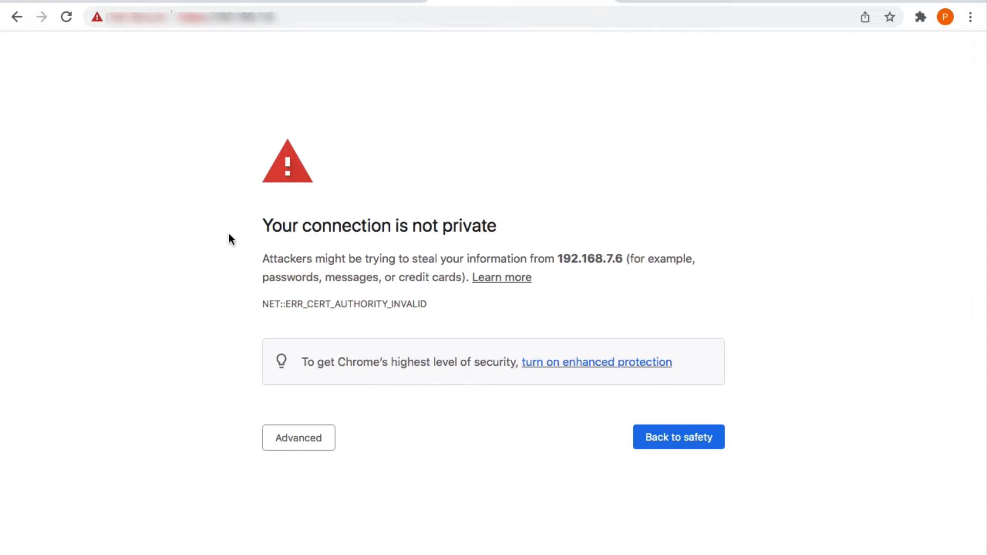
click(334, 443)
click(337, 552)
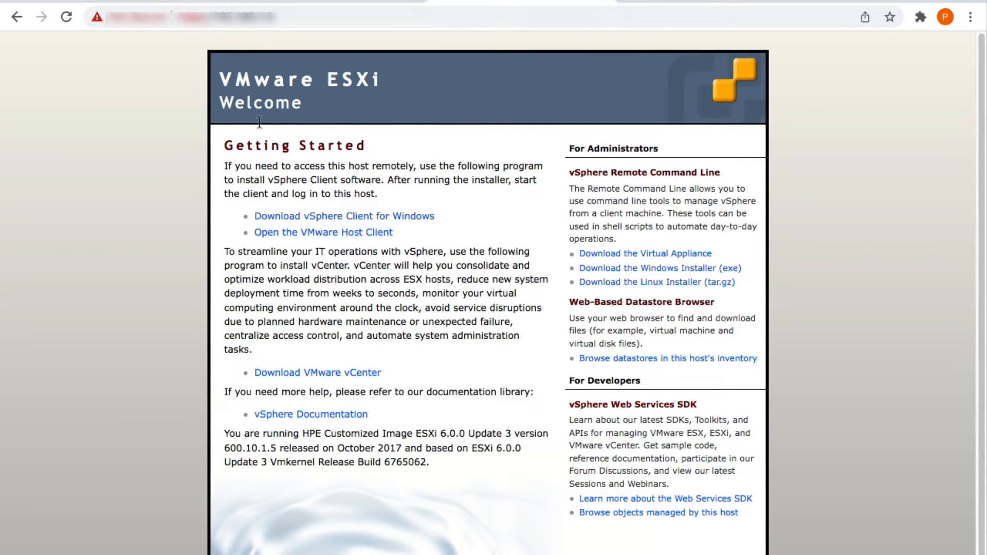
Log in to the VMware Host Client with user name root and the host password
click(345, 234)
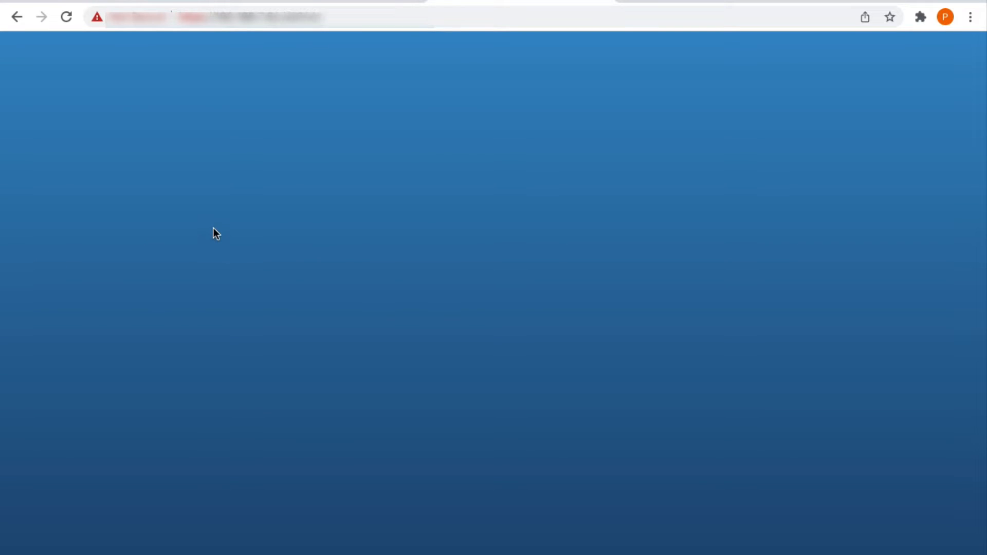
click(162, 297)
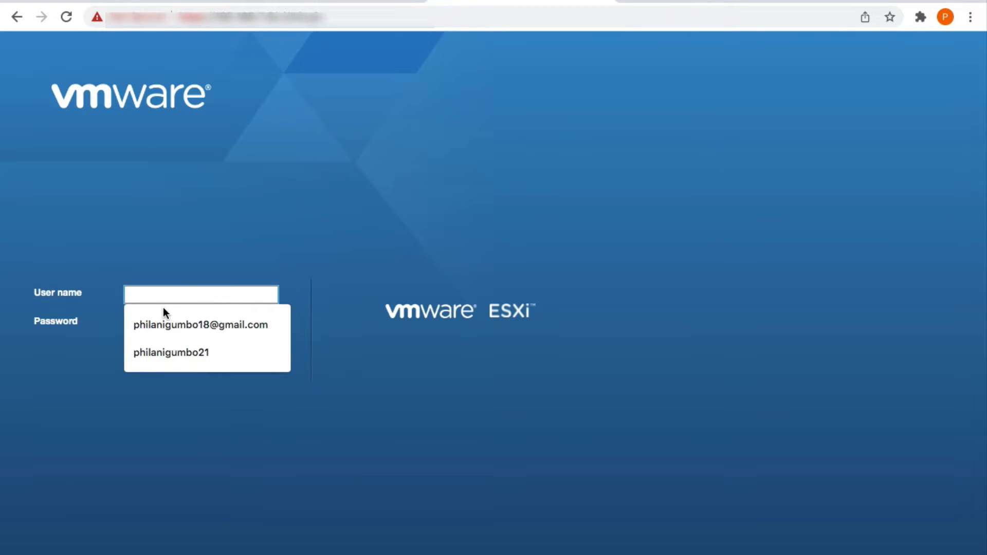
click(177, 404)
click(169, 298)
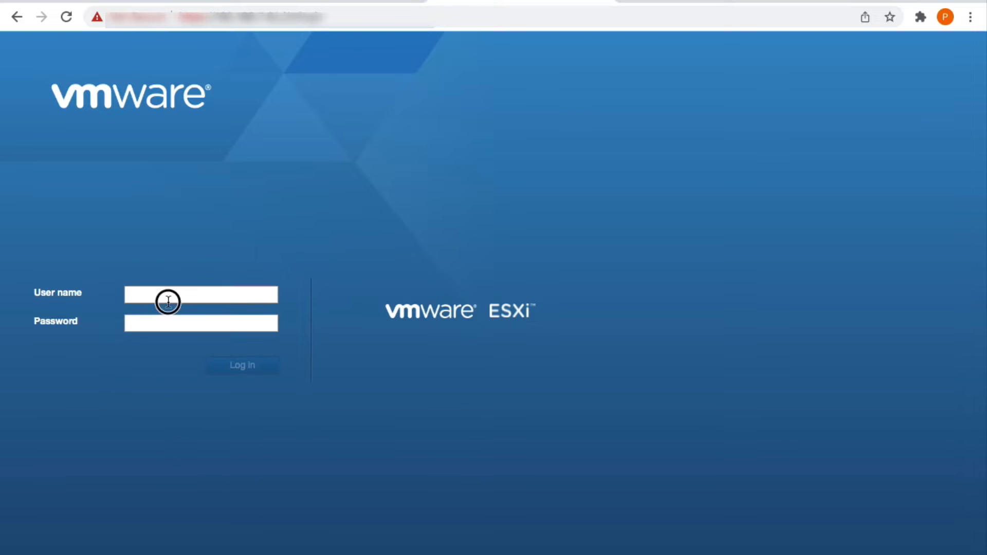
text(root)
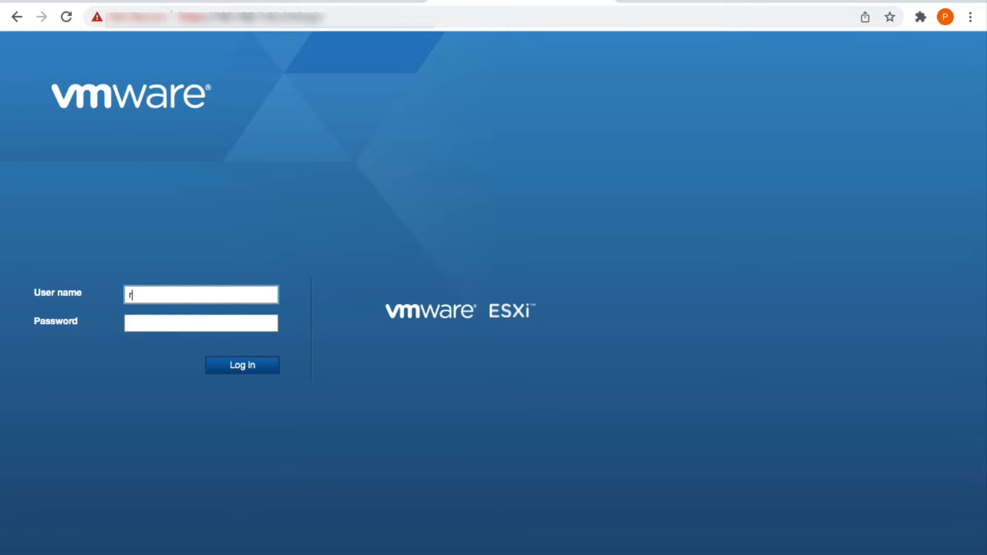
click(150, 326)
text(••••••••)
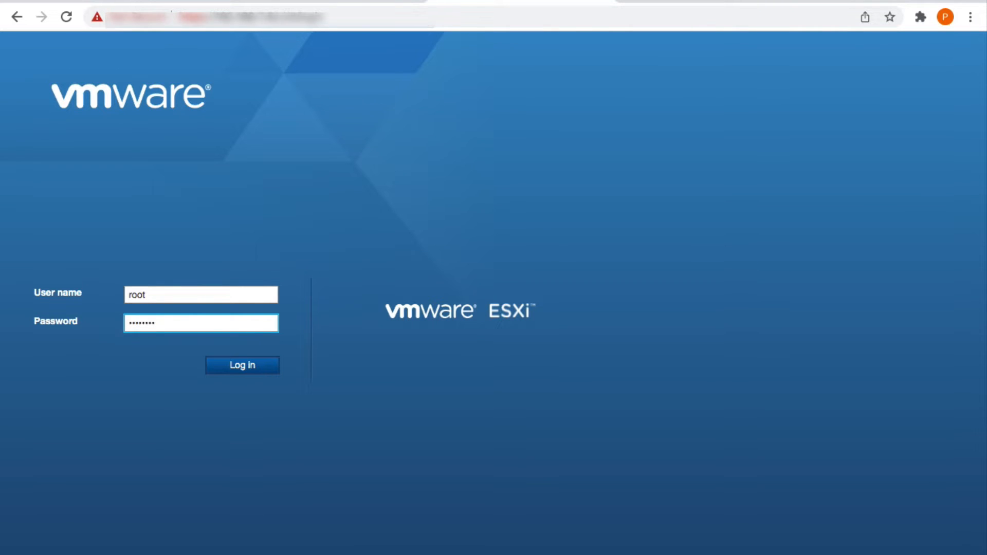
click(227, 366)
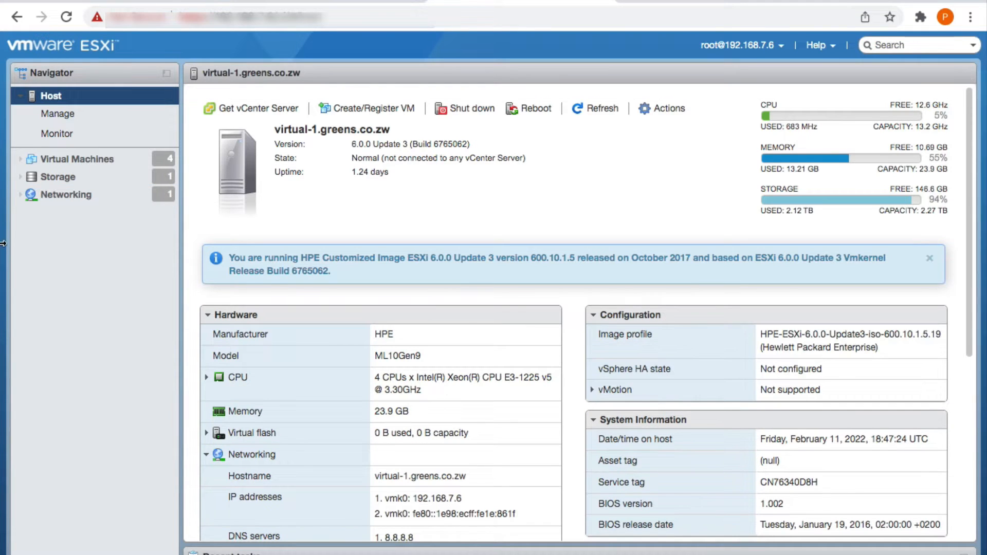
Open the datastore browser for datastore1 from Storage and select the ISO FILES folder
click(47, 177)
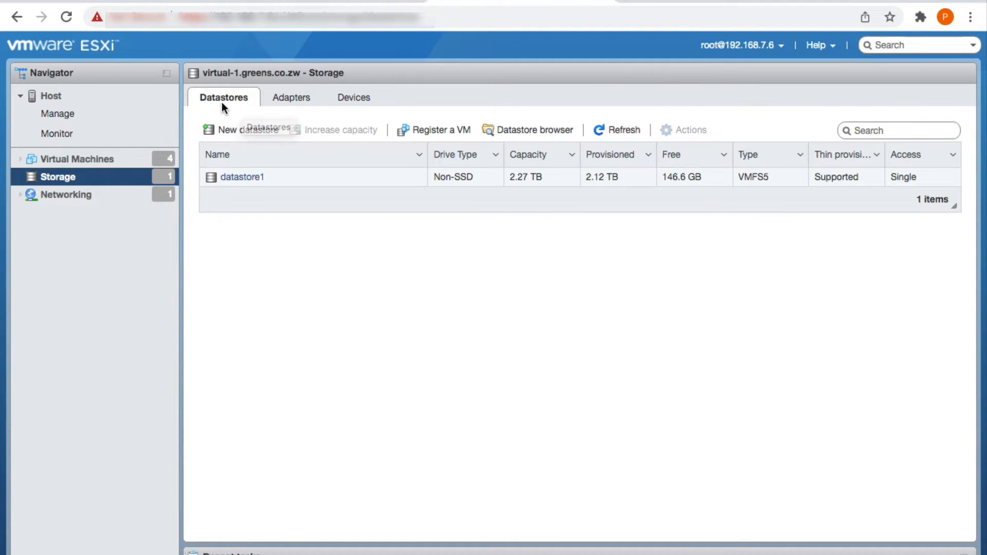
click(523, 136)
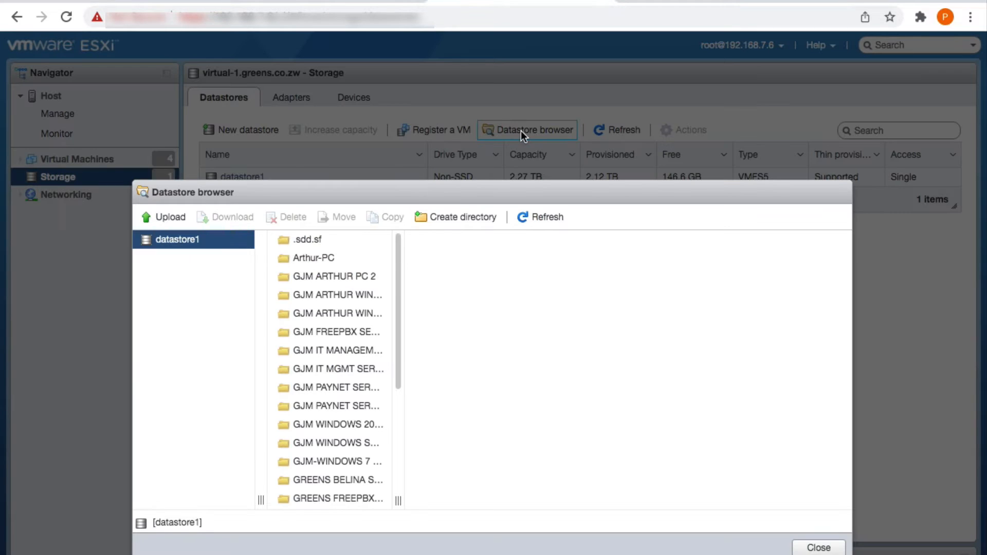
click(310, 370)
click(295, 406)
scroll(309, 408, down, 2)
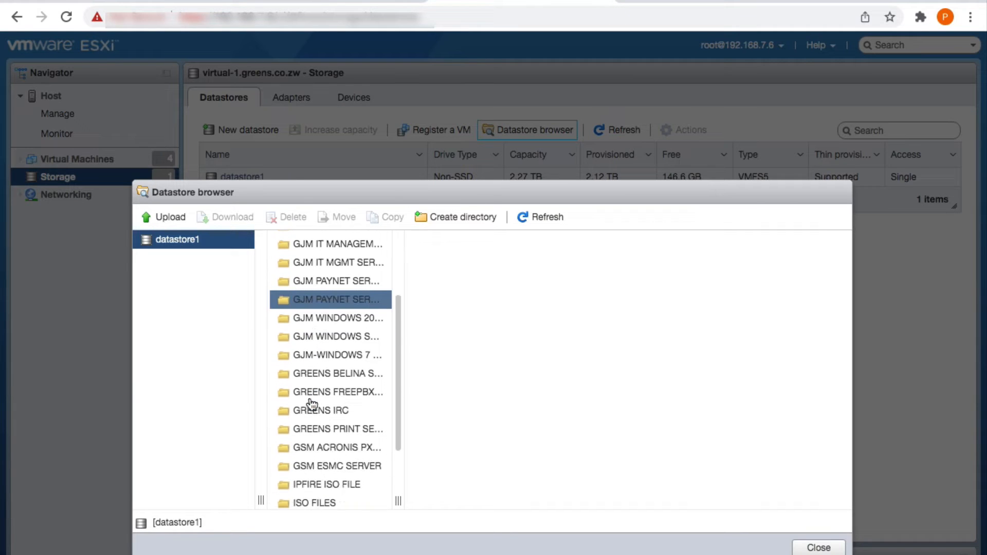
click(328, 468)
click(318, 504)
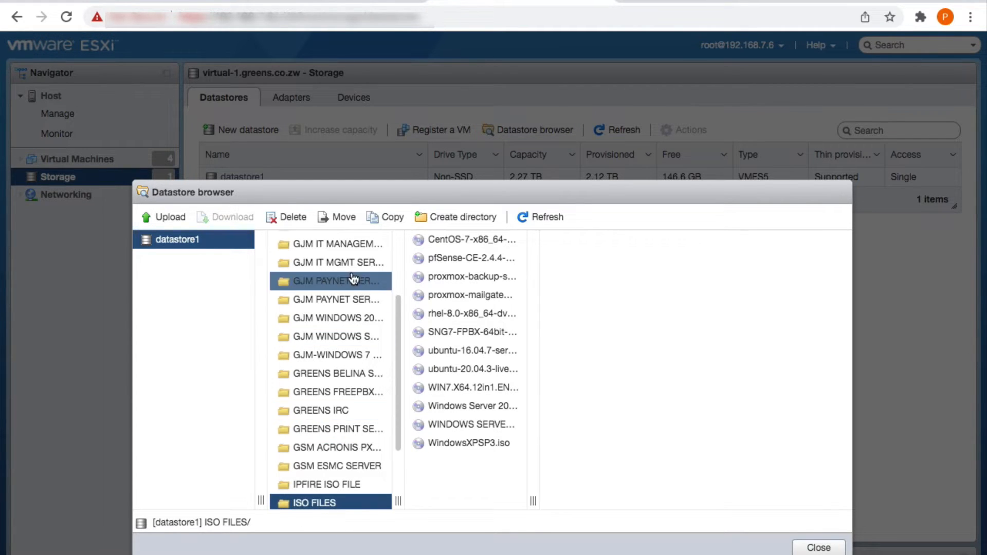
Upload ubuntu-20.04.3-live-server-amd64.iso from Downloads into the ISO FILES folder
click(164, 217)
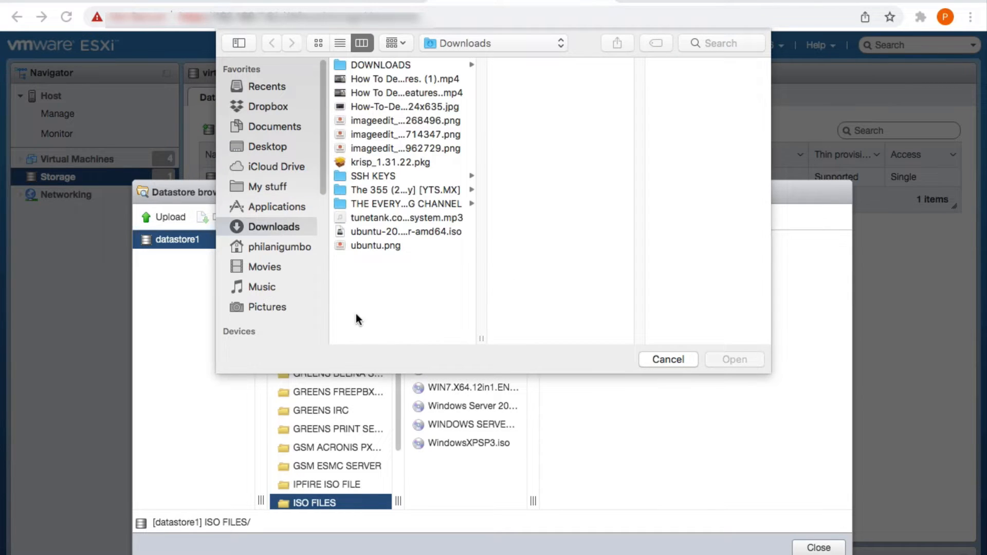
click(375, 231)
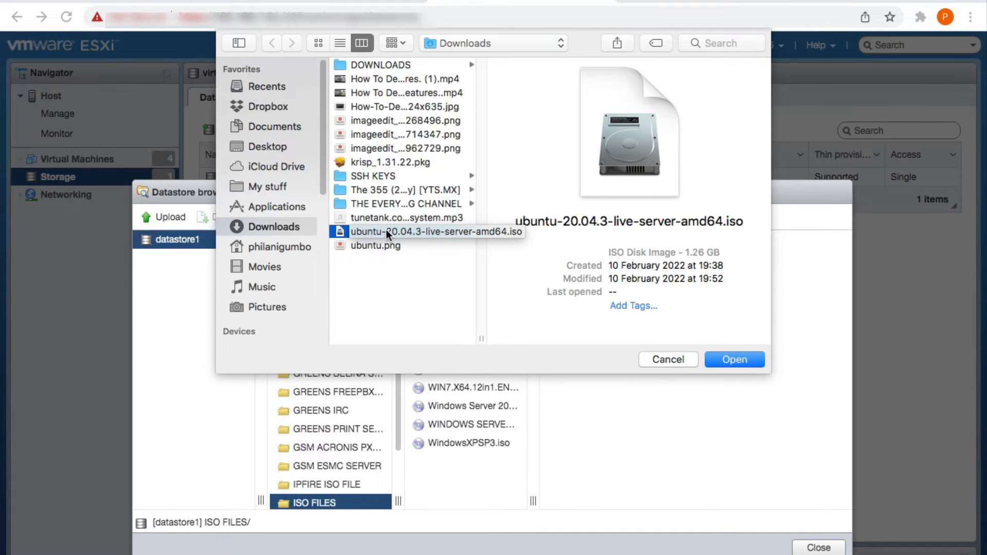
click(758, 360)
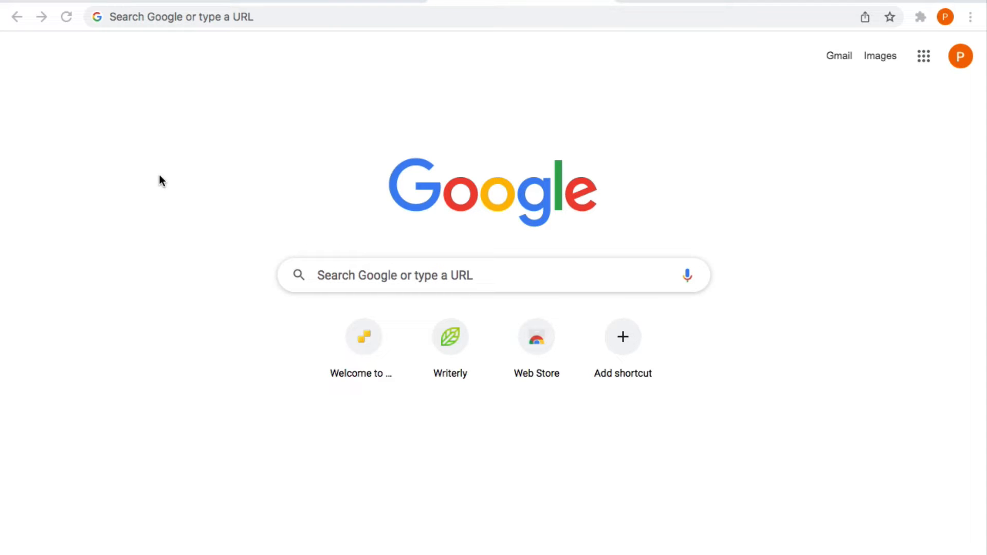
Search 'linux ubuntu server' and download Ubuntu Server 20.04.3 LTS via the manual installation option
click(150, 15)
click(161, 97)
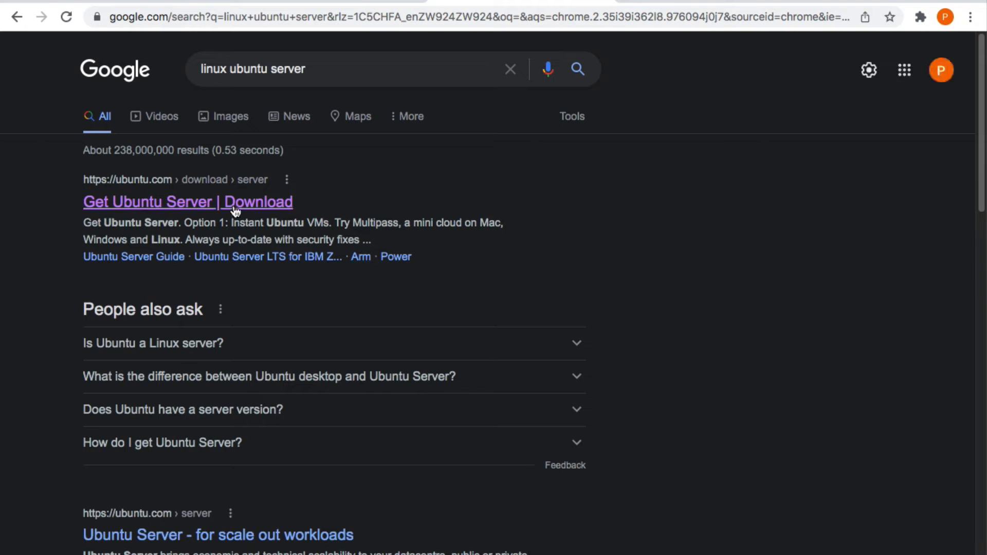
click(236, 208)
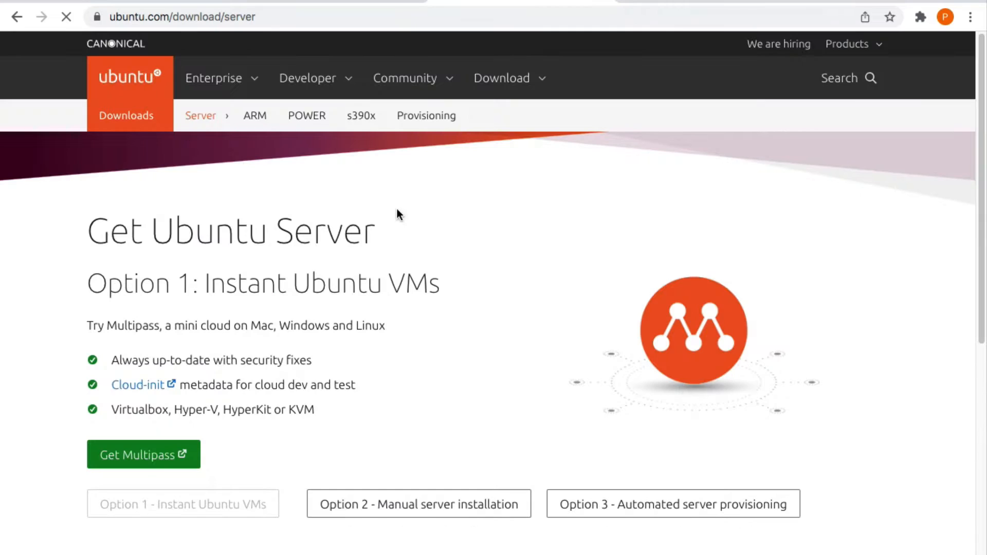
click(408, 504)
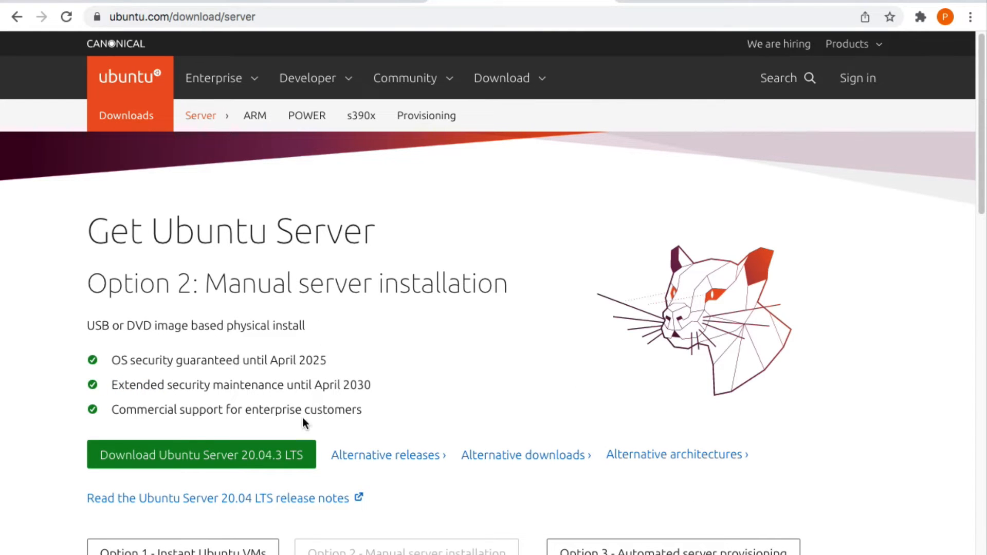
click(271, 448)
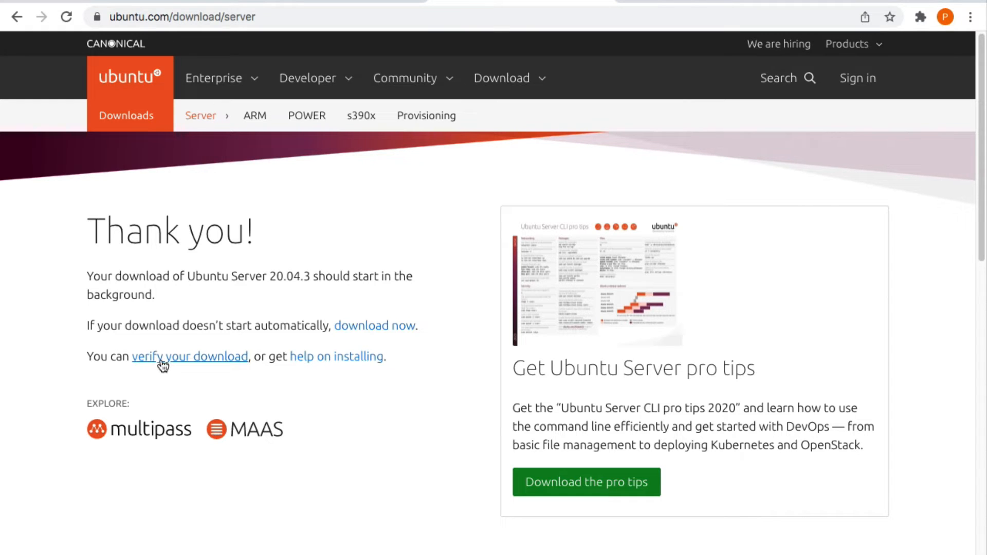
Reveal the SHA256 verification command, select its expected hash, and switch to a terminal
mouse_move(157, 365)
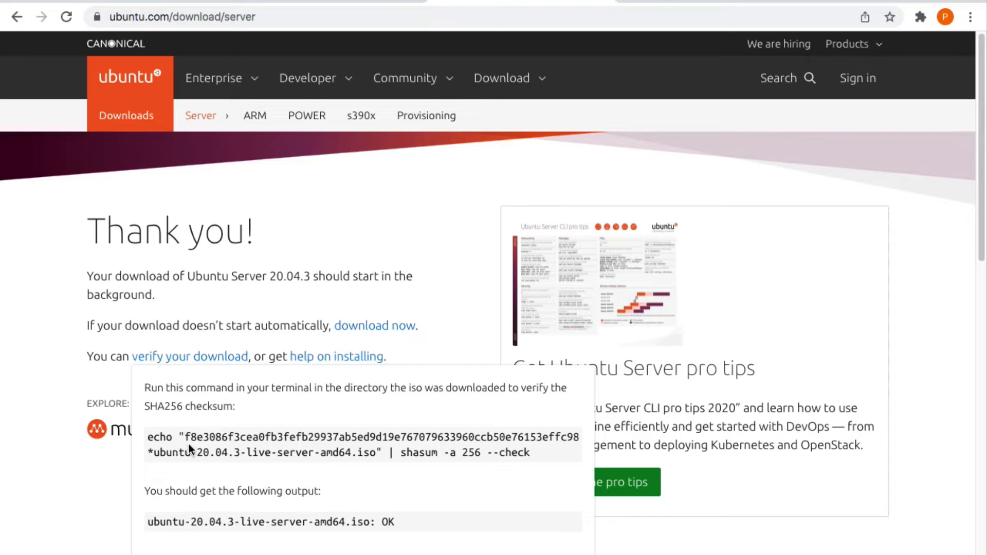
drag(187, 441, 578, 441)
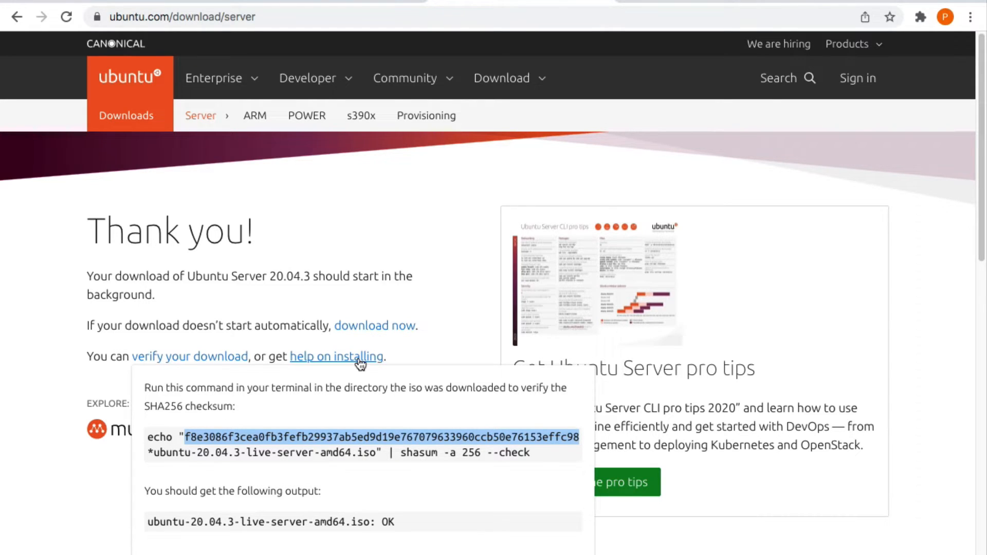
key(super+Tab)
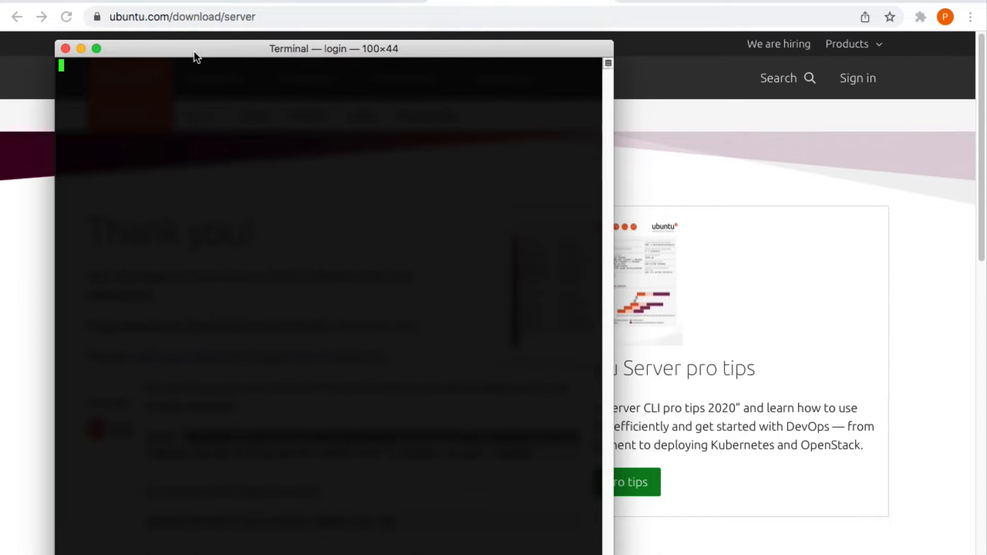
Reposition the Terminal window and change into the Downloads folder with cd Downloads
drag(194, 51, 326, 113)
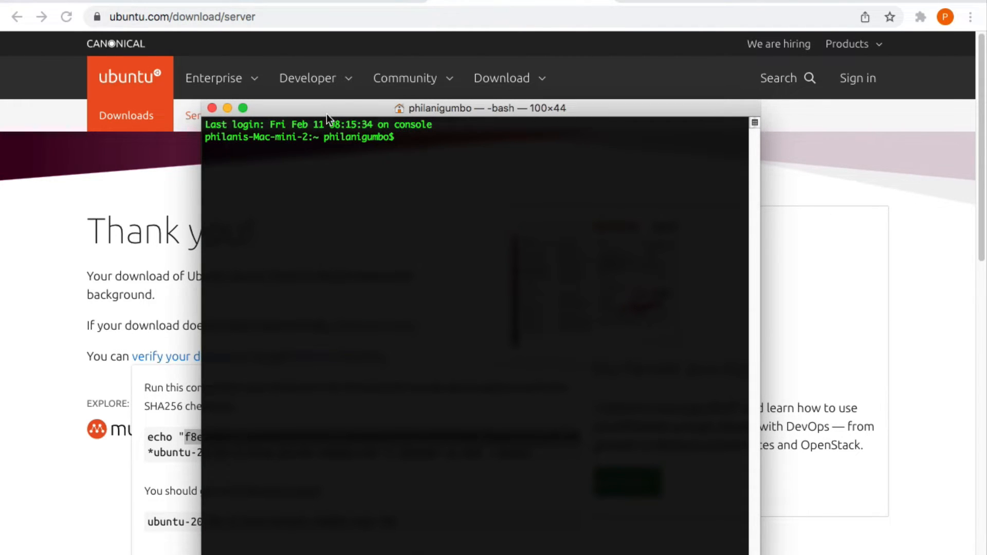
text(C)
key(BackSpace)
text(cd Do)
text(n)
key(BackSpace)
text(wno)
key(BackSpace)
text(loads)
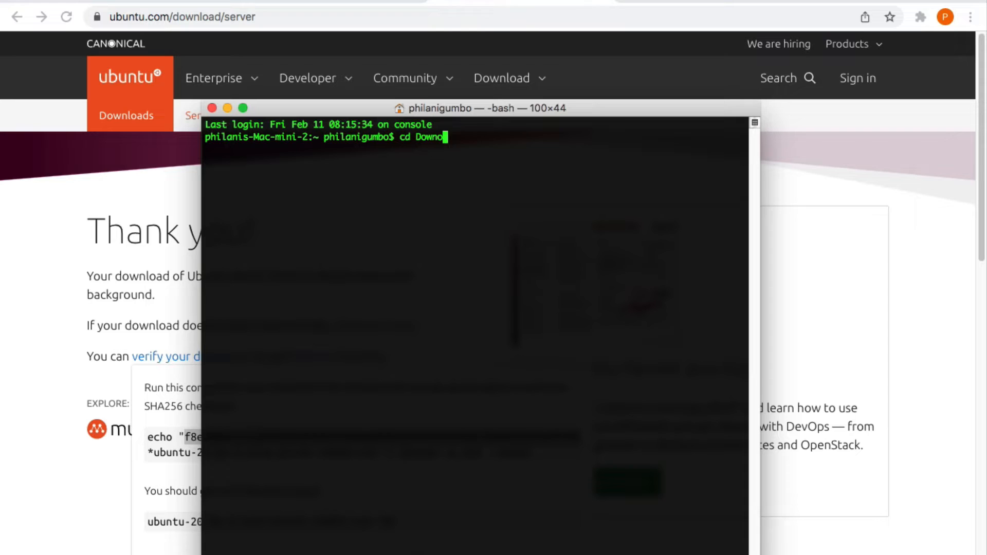
key(BackSpace)
text(loads)
key(Return)
key(Return)
key(Return)
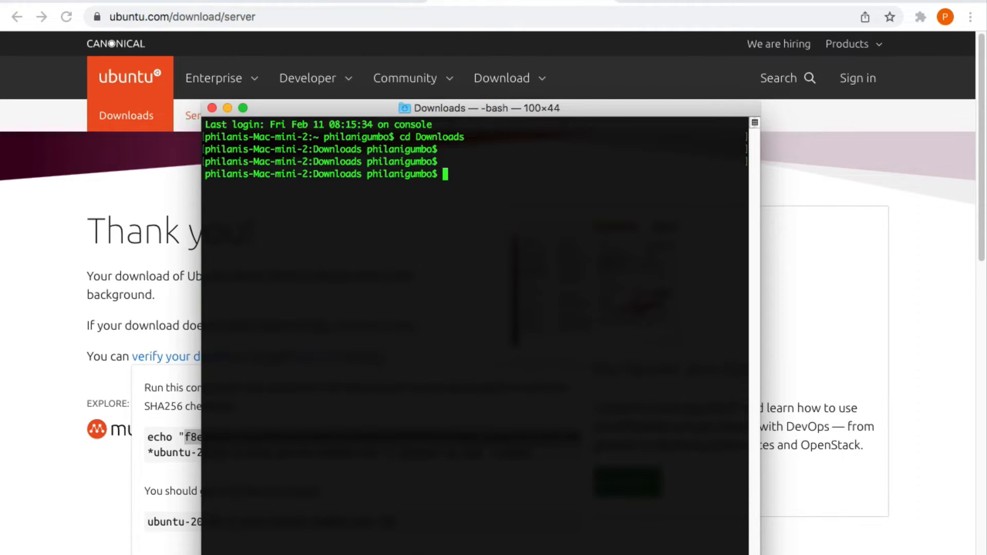
List the Downloads folder with ls -l, then clear the screen
text(shasum -a 256 ubu)
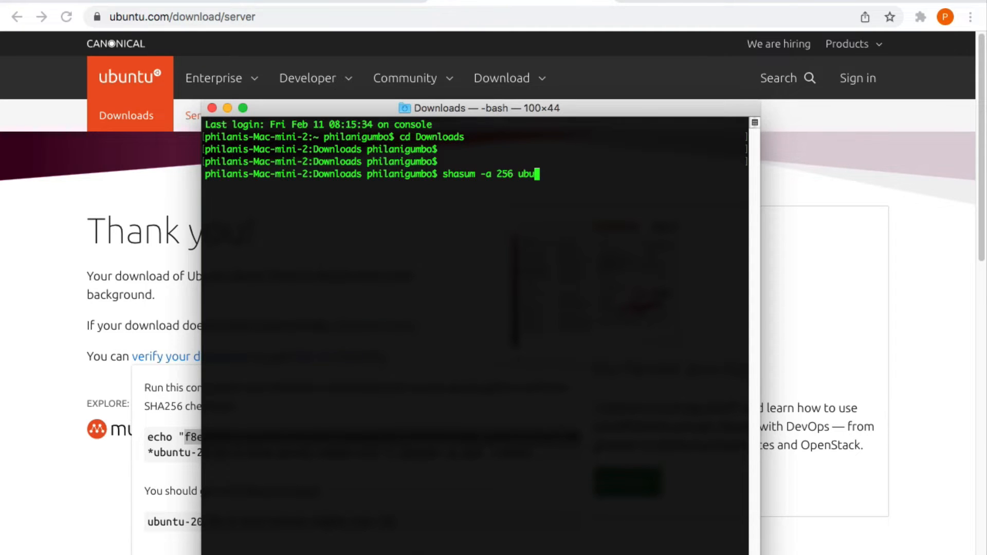
text(ntun)
key(BackSpace)
key(BackSpace)
key(BackSpace)
key(BackSpace)
key(BackSpace)
key(BackSpace)
key(BackSpace)
key(BackSpace)
key(BackSpace)
key(BackSpace)
key(BackSpace)
key(BackSpace)
key(BackSpace)
key(BackSpace)
key(BackSpace)
key(BackSpace)
key(BackSpace)
key(BackSpace)
key(BackSpace)
key(BackSpace)
key(BackSpace)
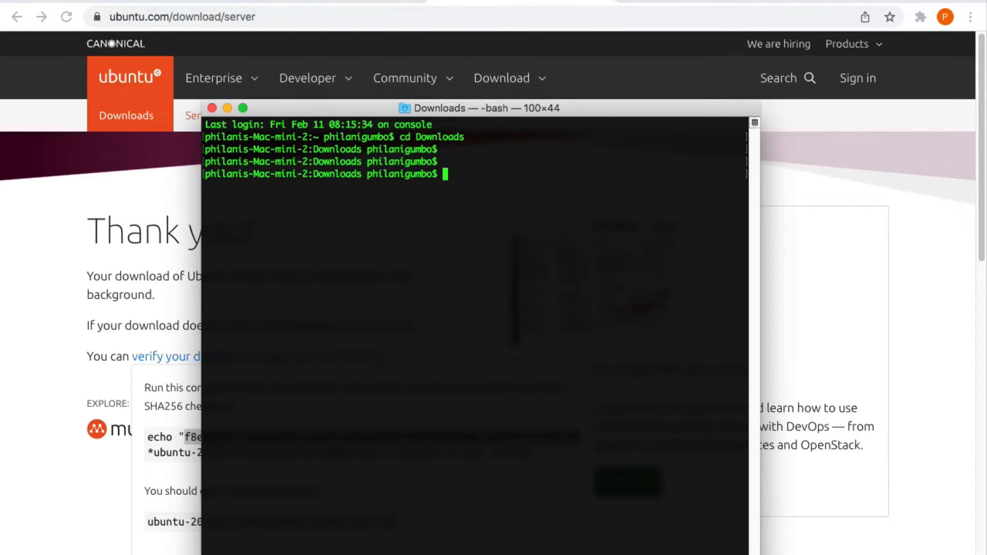
text(ls -l)
key(Return)
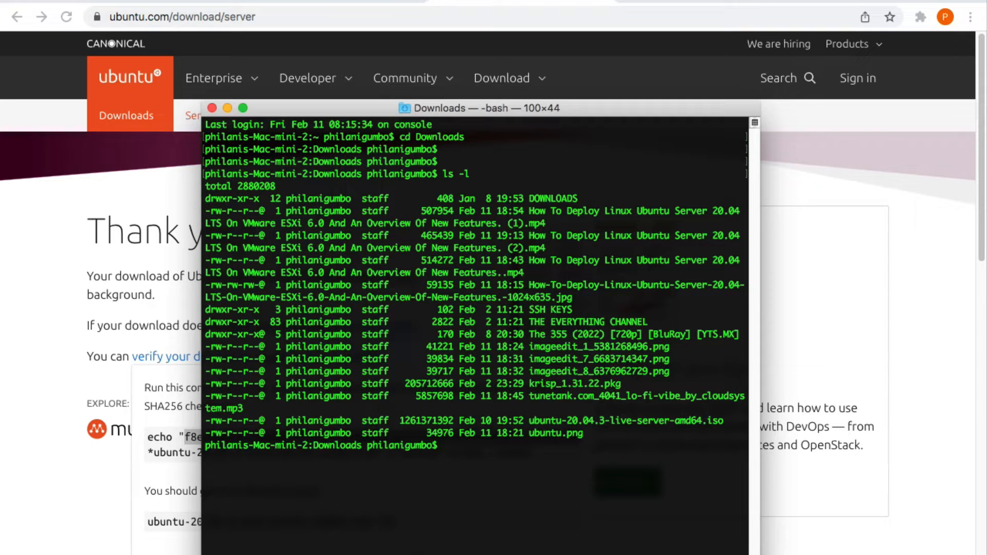
text(cd Downloads)
key(BackSpace)
key(BackSpace)
key(BackSpace)
key(BackSpace)
key(BackSpace)
key(BackSpace)
key(BackSpace)
key(BackSpace)
key(BackSpace)
key(BackSpace)
key(BackSpace)
key(BackSpace)
text(clear)
key(Return)
key(Return)
key(Return)
Run shasum -a 256 on ubuntu-20.04.3-live-server-amd64.iso and select the resulting hash
text(shasum )
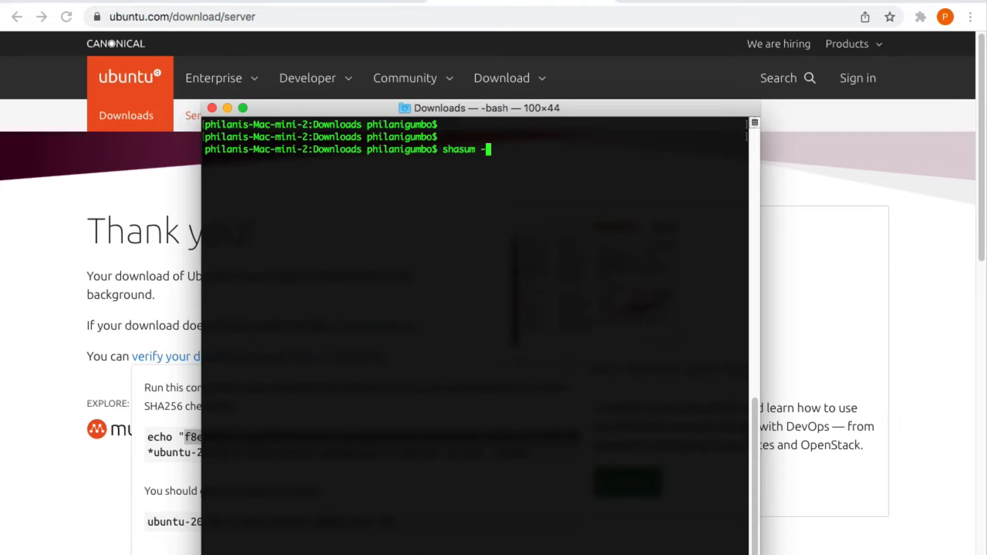
text(-a 256 ubuntu-20)
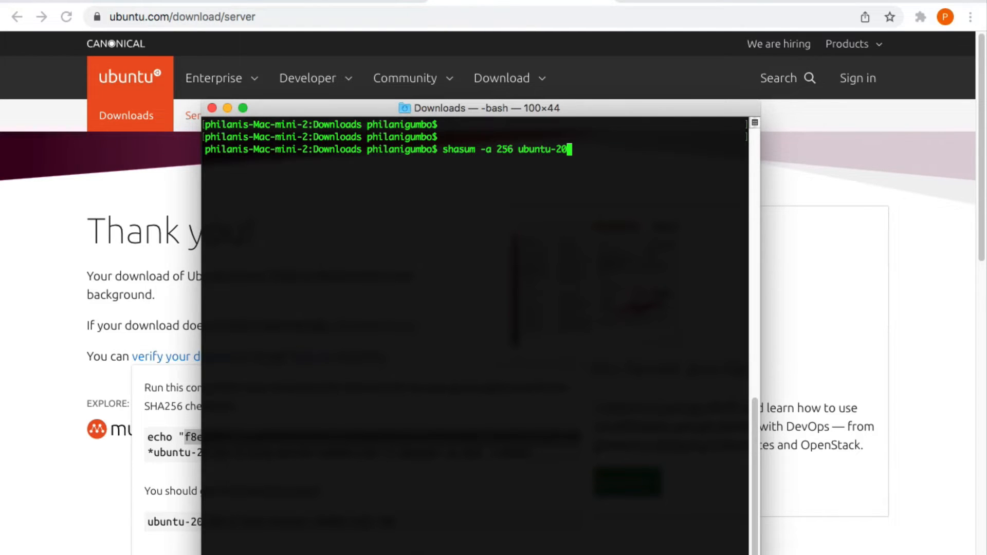
key(Tab)
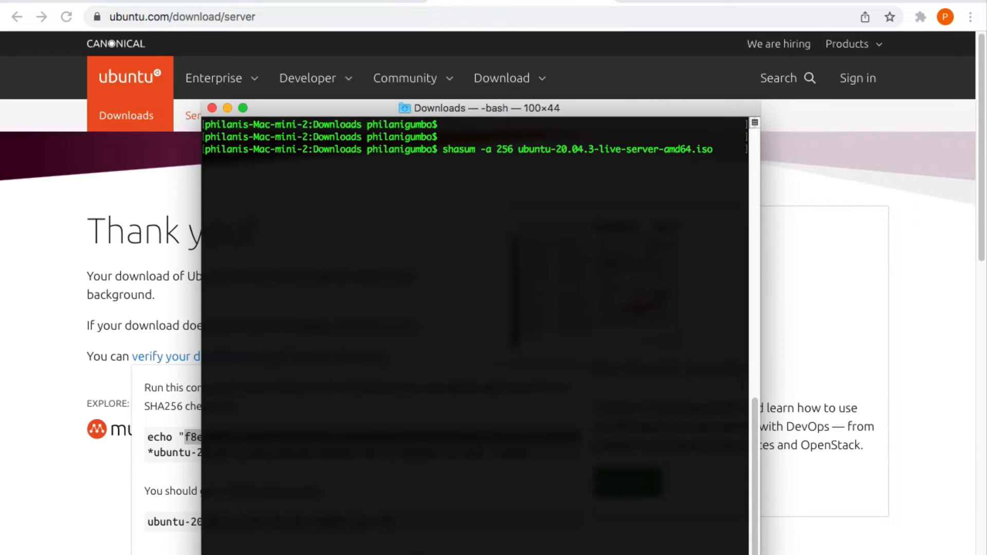
key(Return)
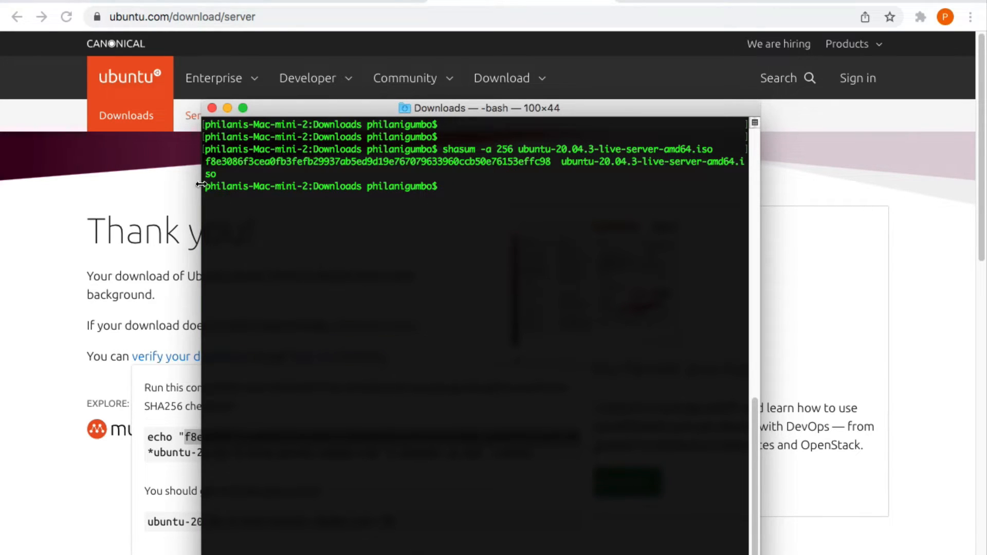
drag(206, 163, 552, 165)
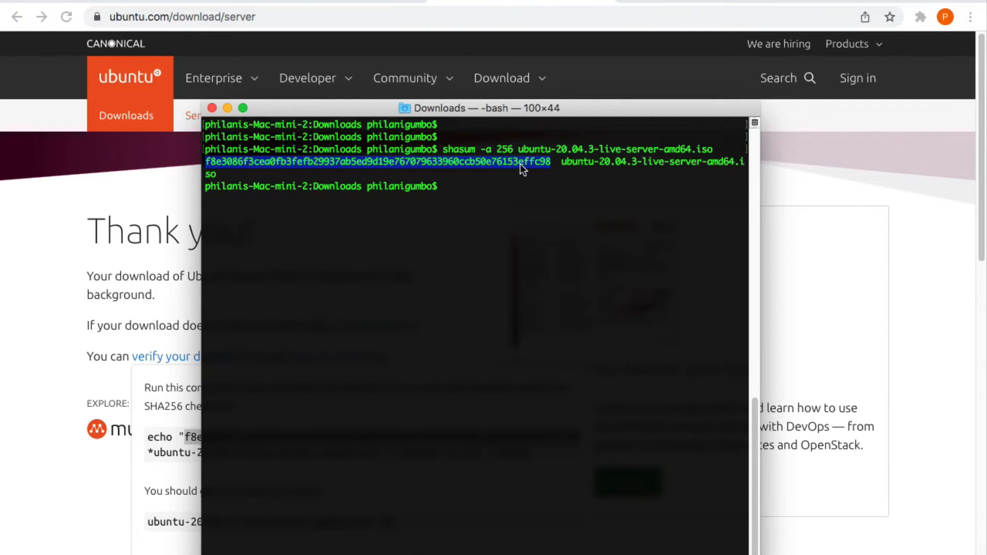
right_click(520, 165)
Copy the computed hash, then search 'diffchecker' in a new Chrome tab and open diffchecker.com
click(558, 246)
click(20, 300)
click(627, 1)
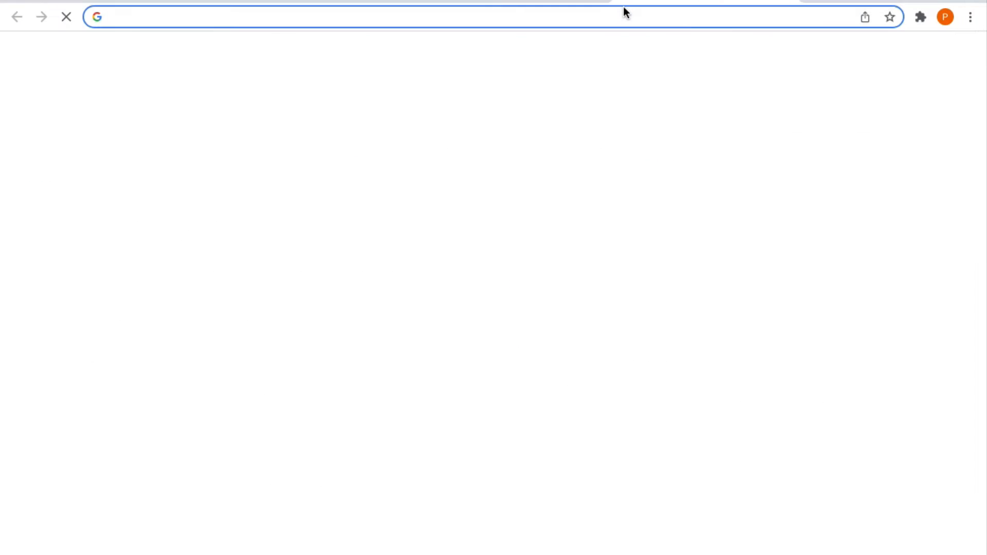
text(i)
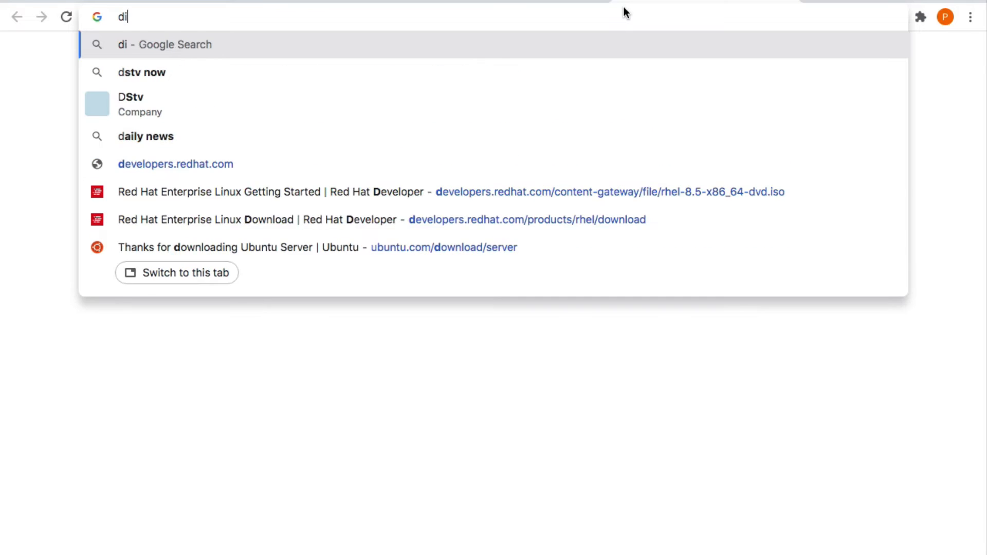
text(ffc)
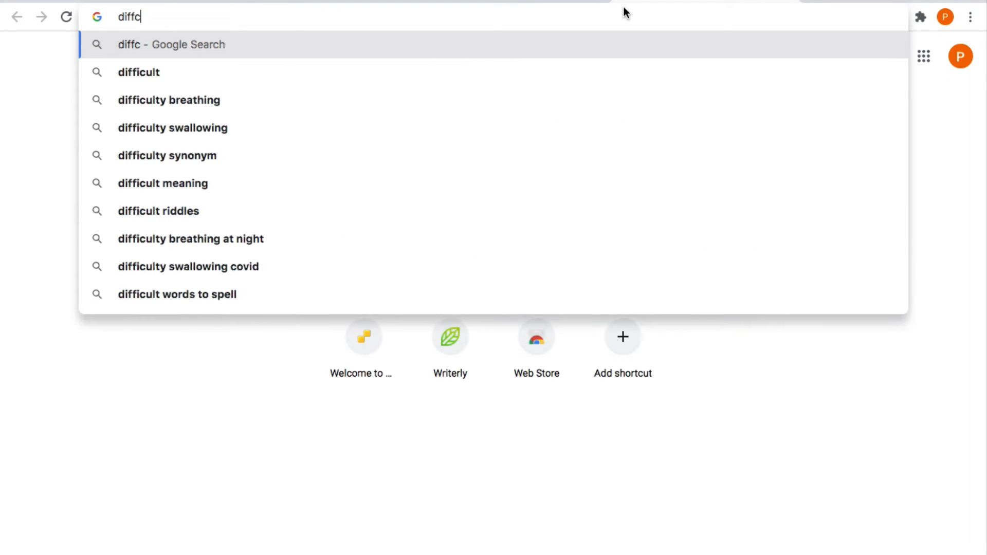
text(hecker)
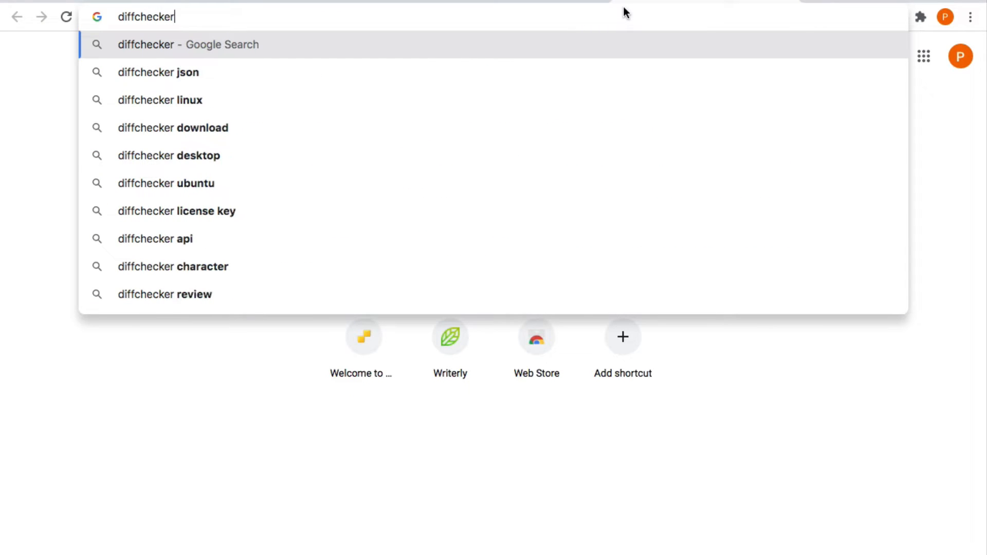
key(Return)
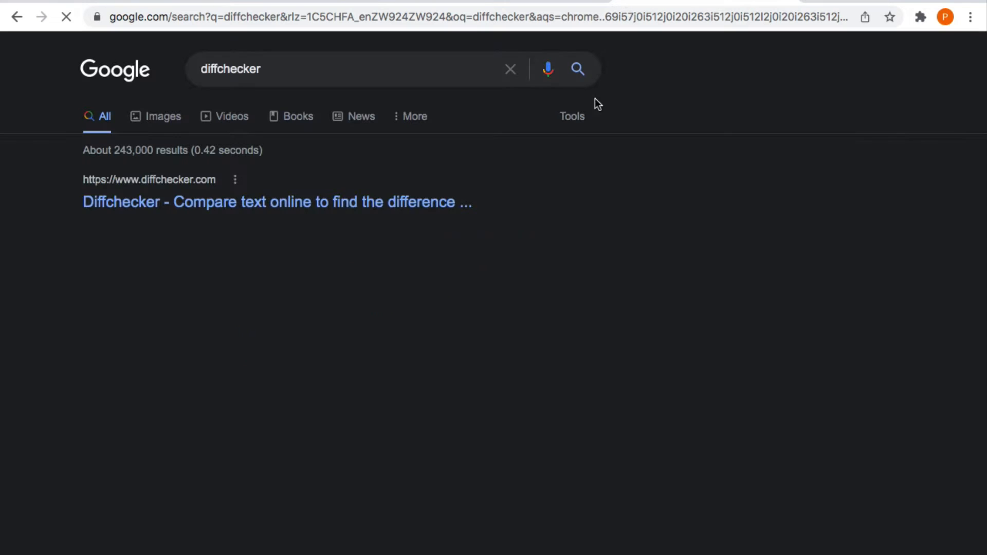
click(238, 206)
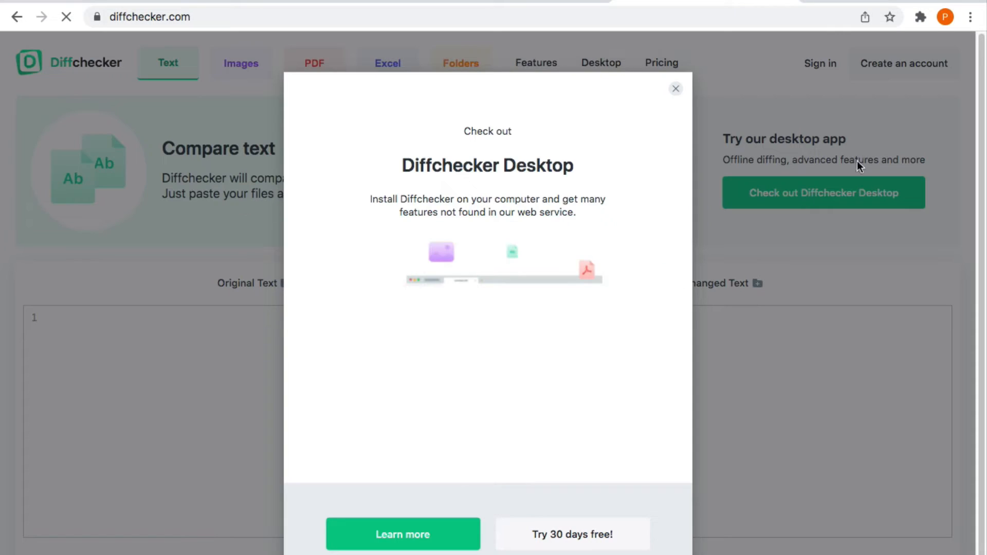
Dismiss the app promotion and paste the computed checksum into Changed Text
click(676, 89)
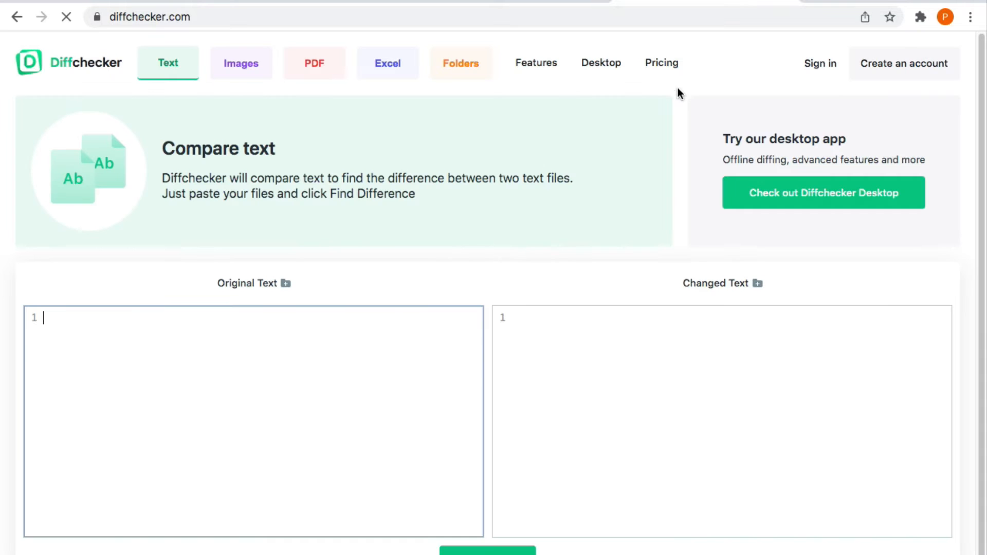
click(568, 336)
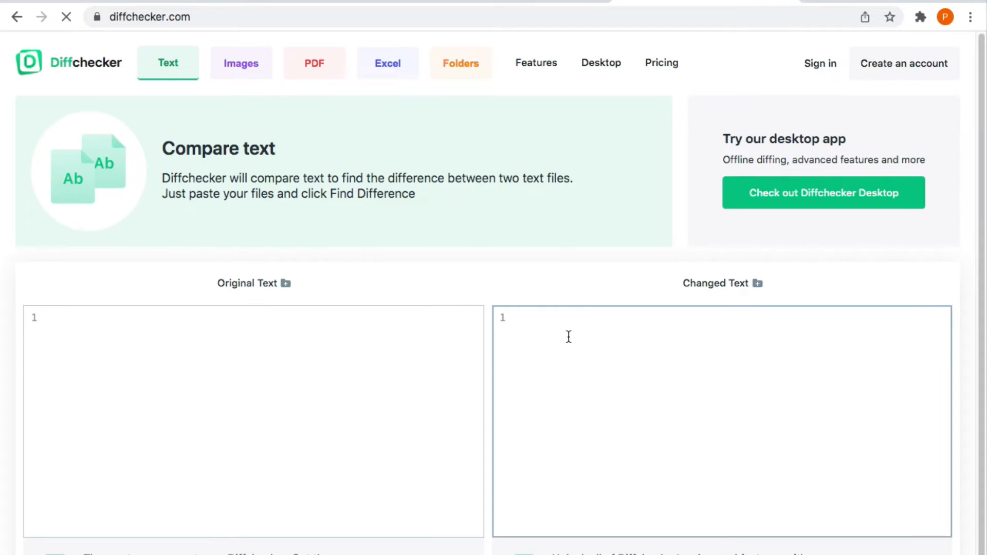
right_click(568, 335)
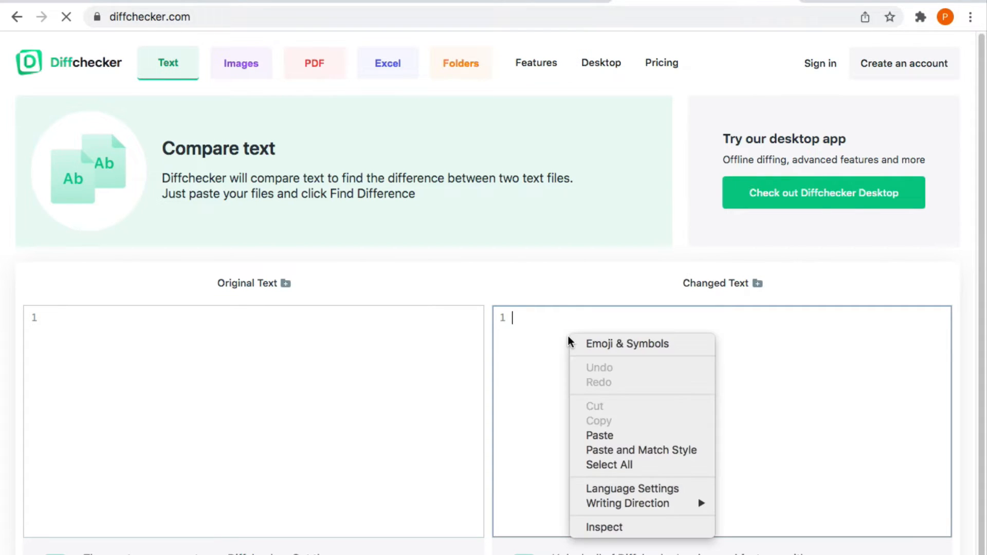
click(601, 436)
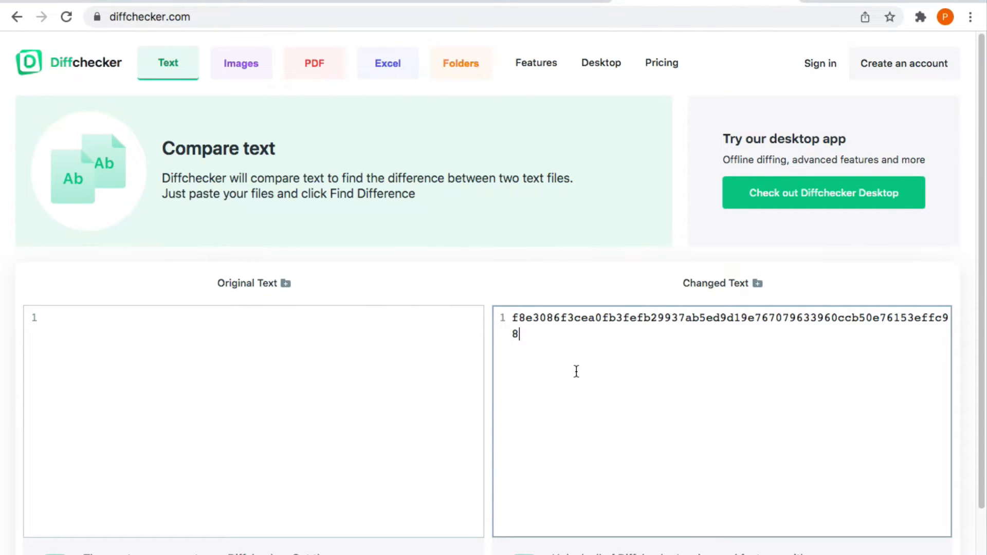
Paste the published Ubuntu SHA256 checksum into Original Text, compare, and close the sign-in prompt
click(404, 357)
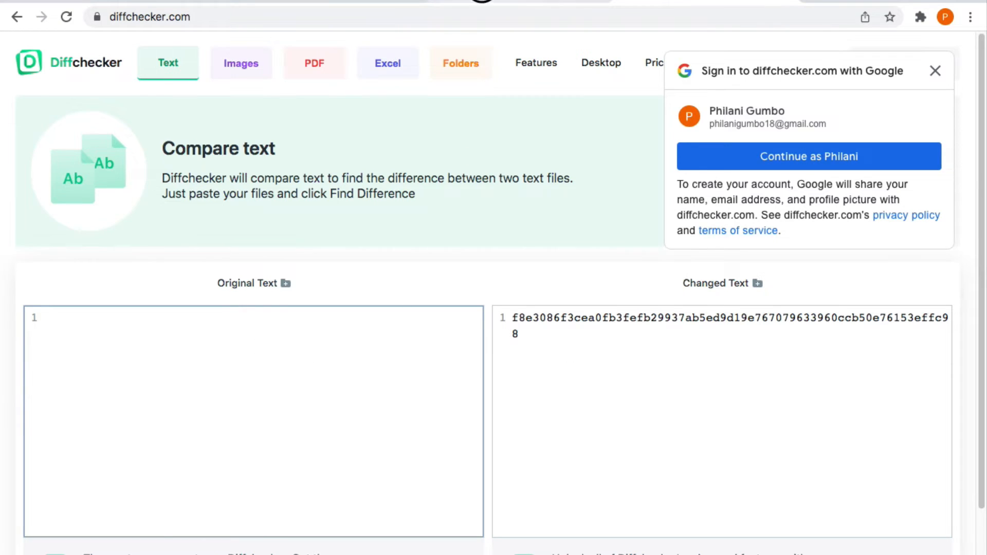
click(480, 1)
right_click(244, 440)
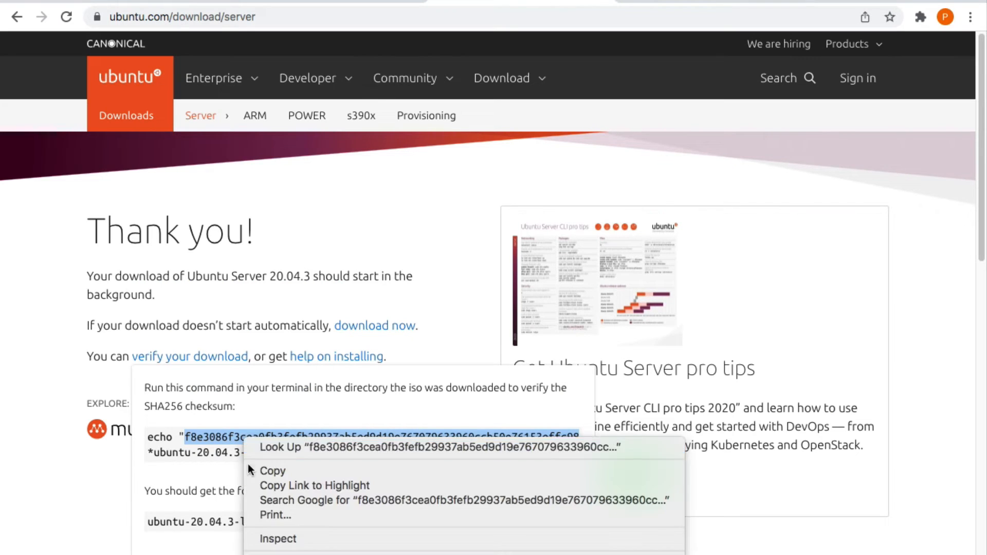
click(258, 469)
click(705, 1)
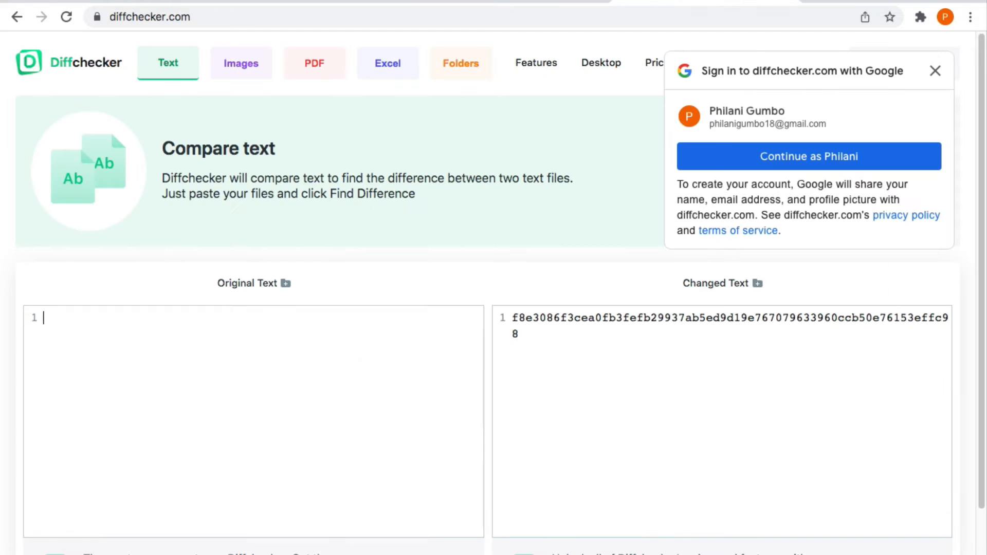
right_click(218, 352)
click(252, 446)
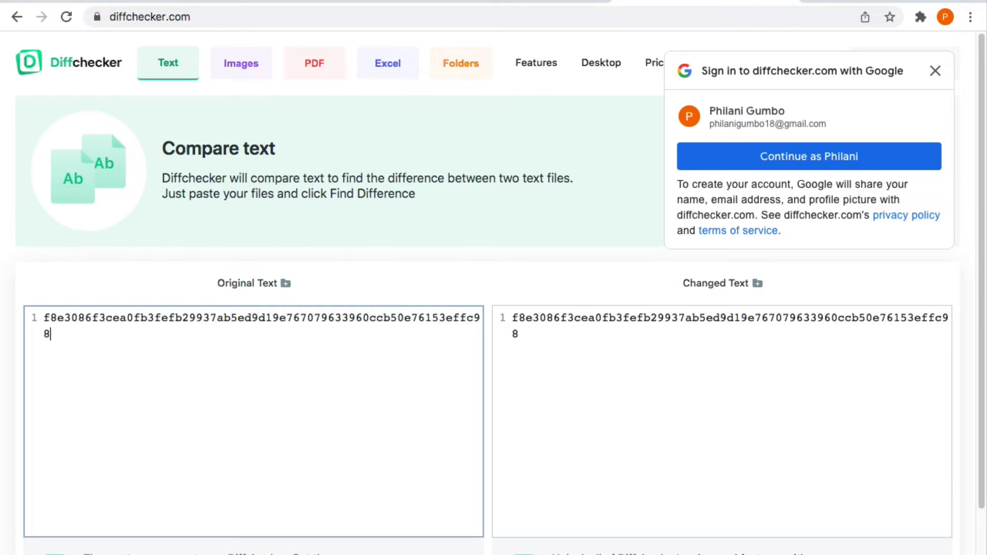
key(super+Return)
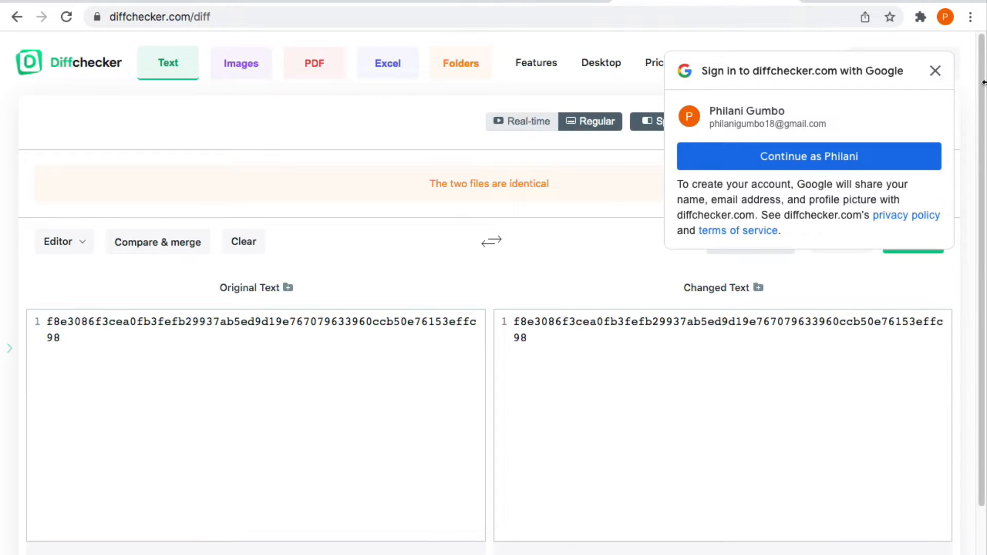
click(935, 71)
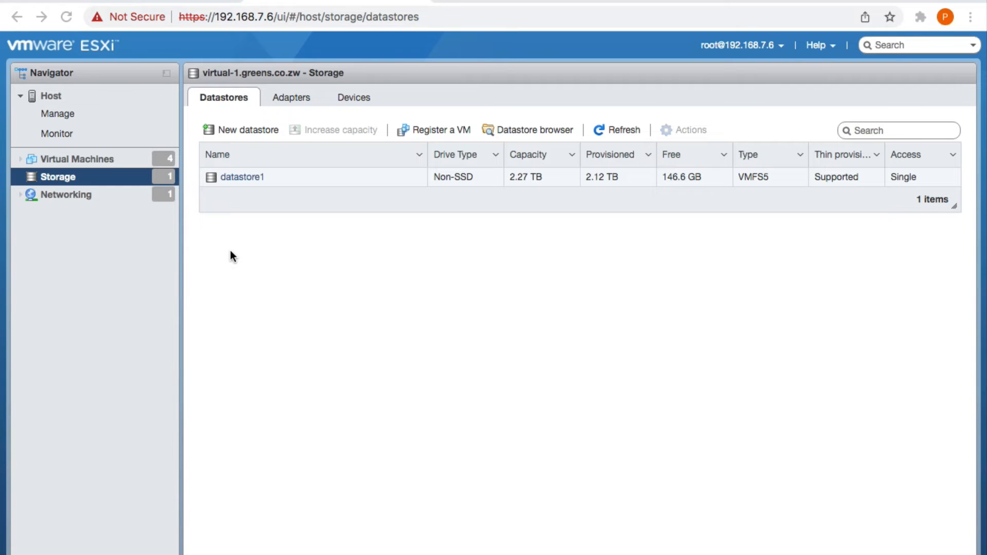
Open the Virtual Machines list and launch the Create / Register VM wizard
click(80, 160)
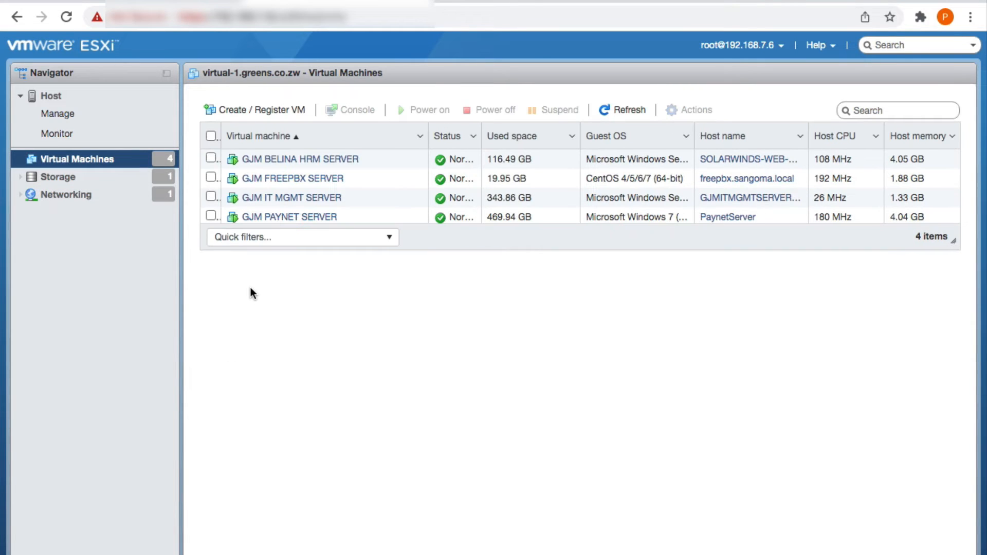
click(274, 112)
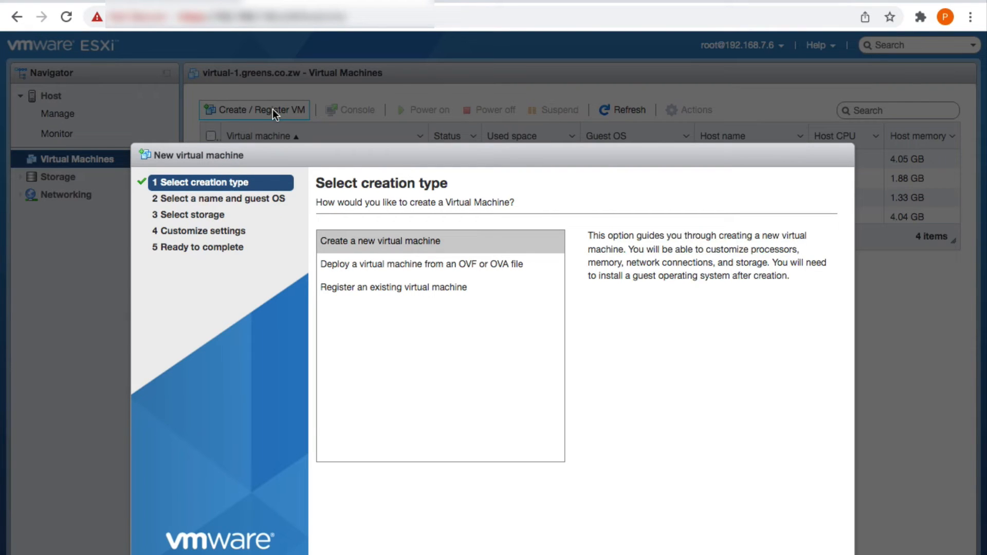
Choose to create a new virtual machine and name it 'UBUNTU 20.04 SERVER VM'
click(334, 242)
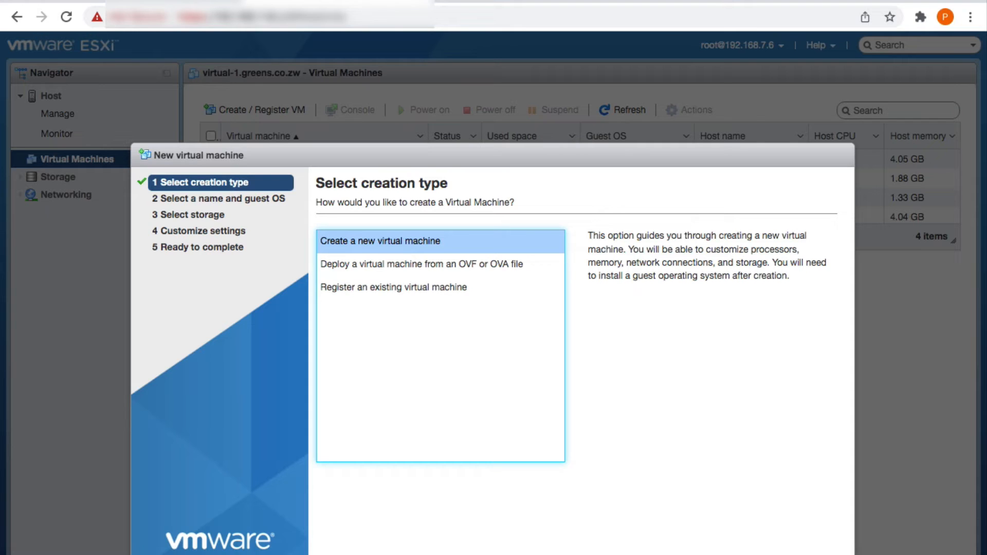
key(Return)
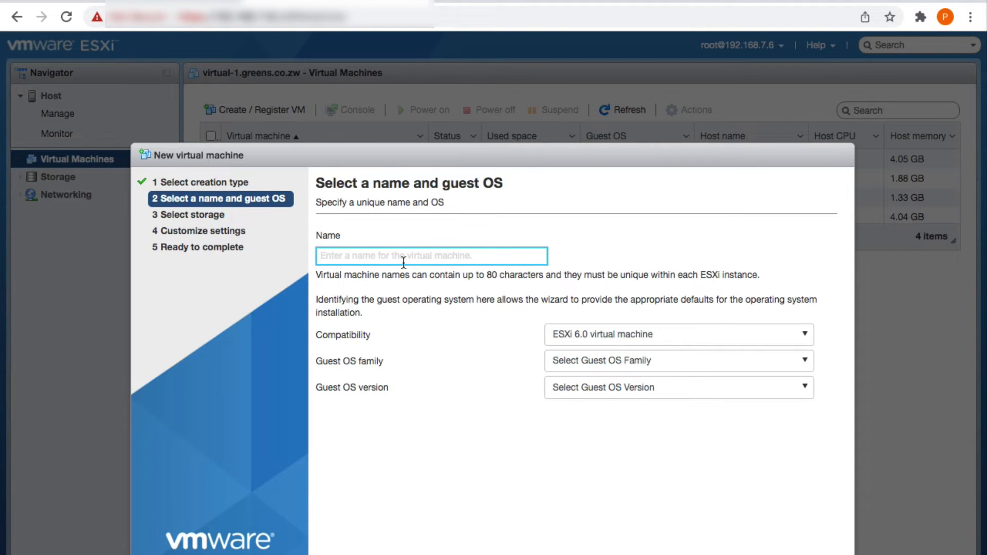
text(UBU)
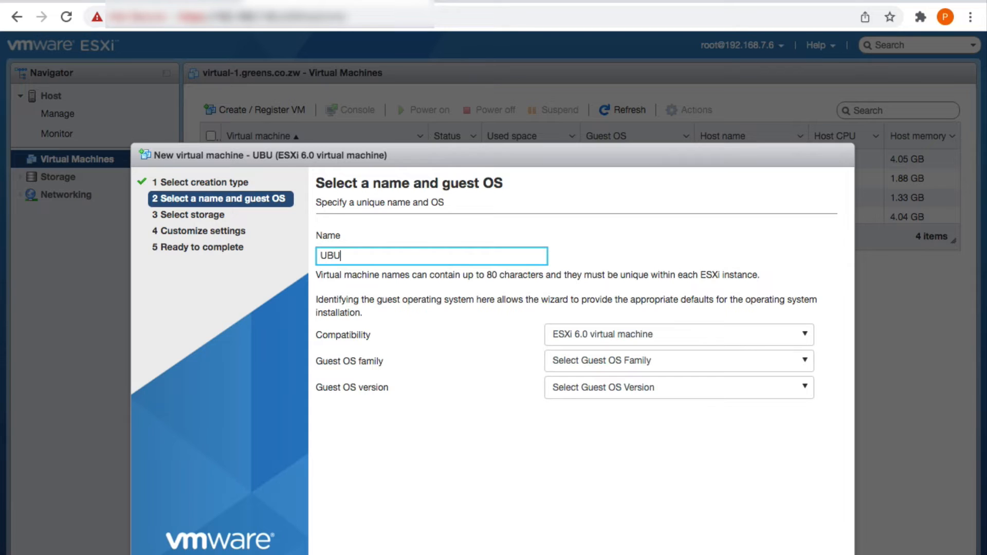
text(NTU 2)
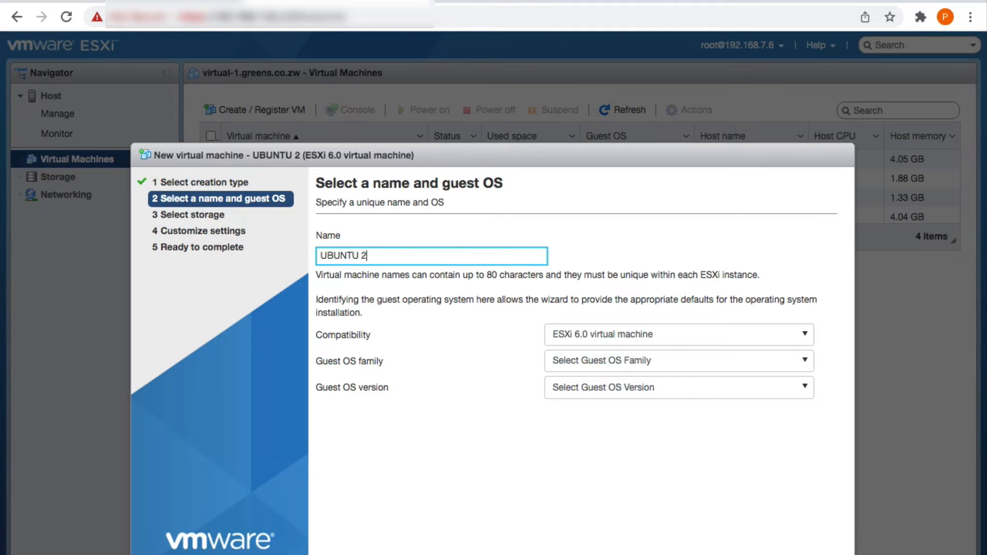
text(0.0)
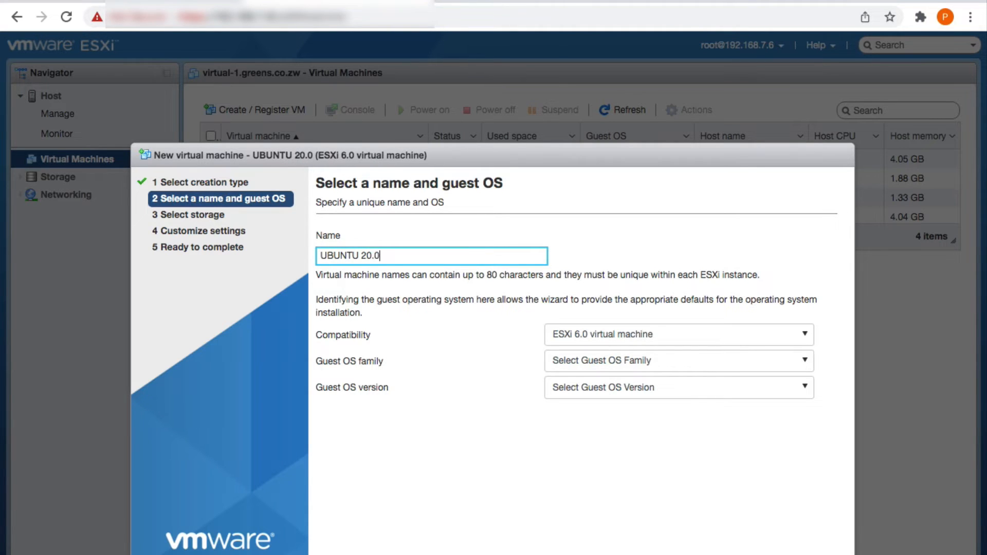
text(4 SER)
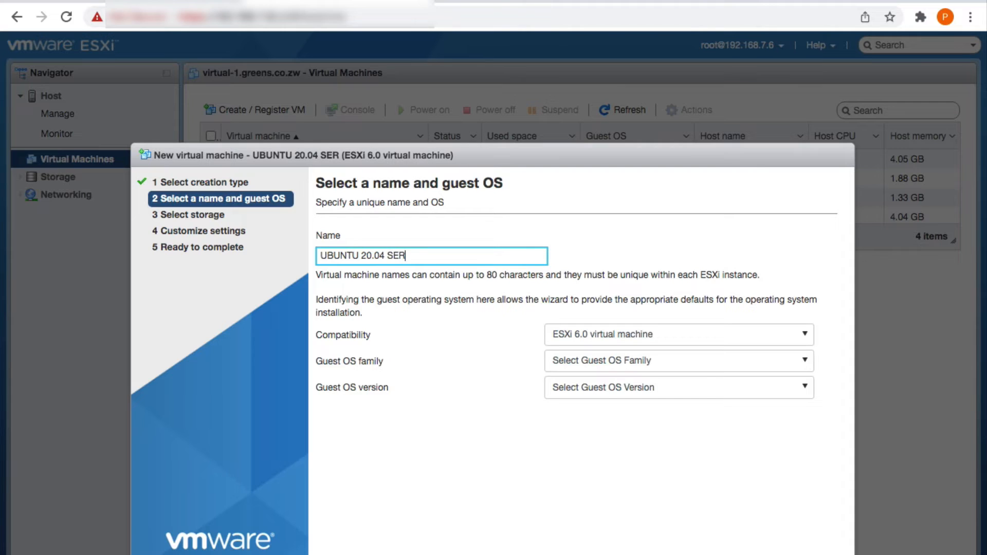
text(VER VM)
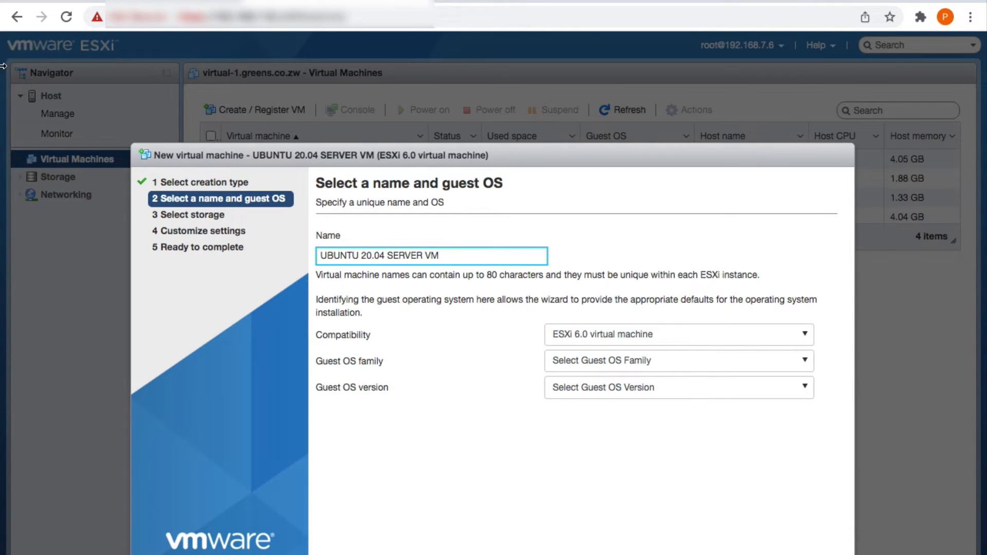
Set the guest OS family to Linux and version to Ubuntu Linux (64-bit)
click(581, 335)
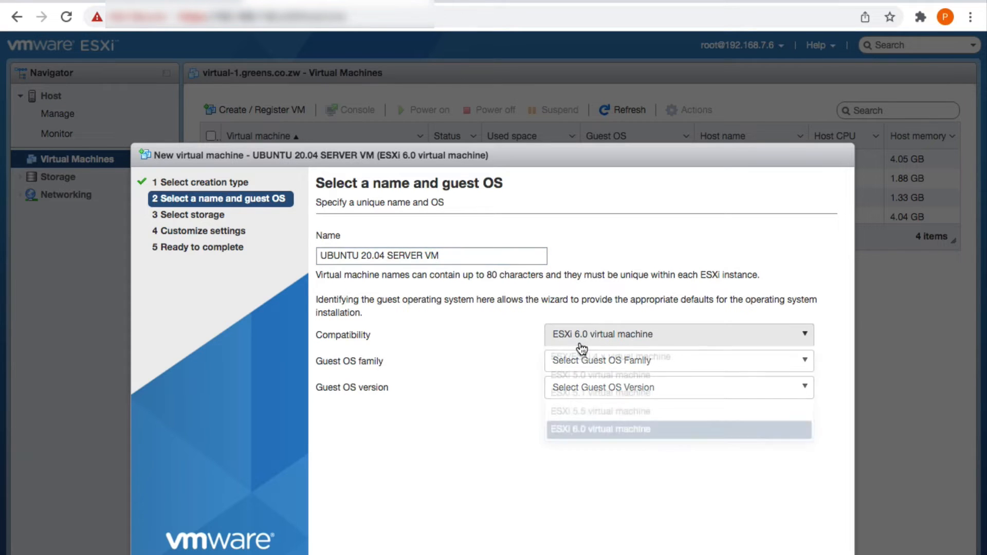
click(587, 412)
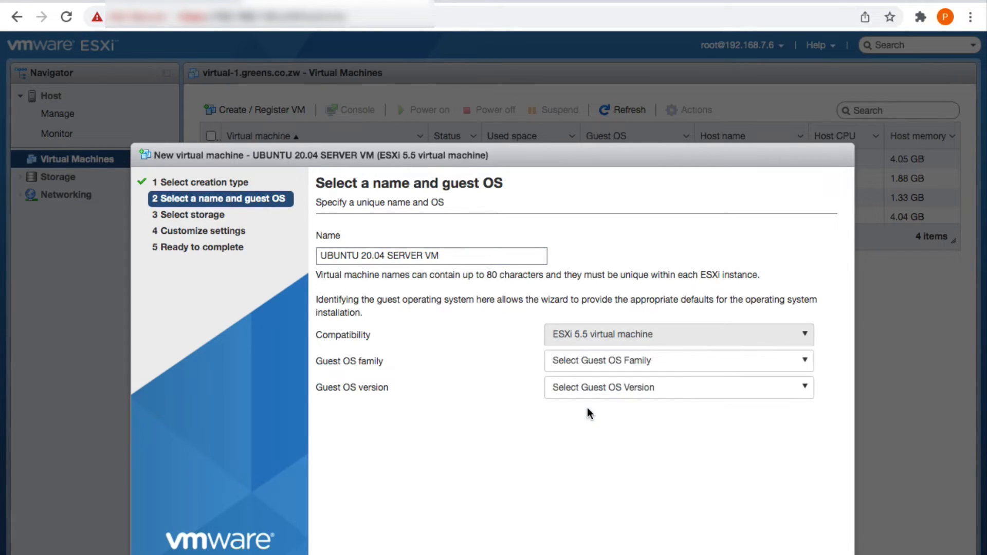
click(587, 371)
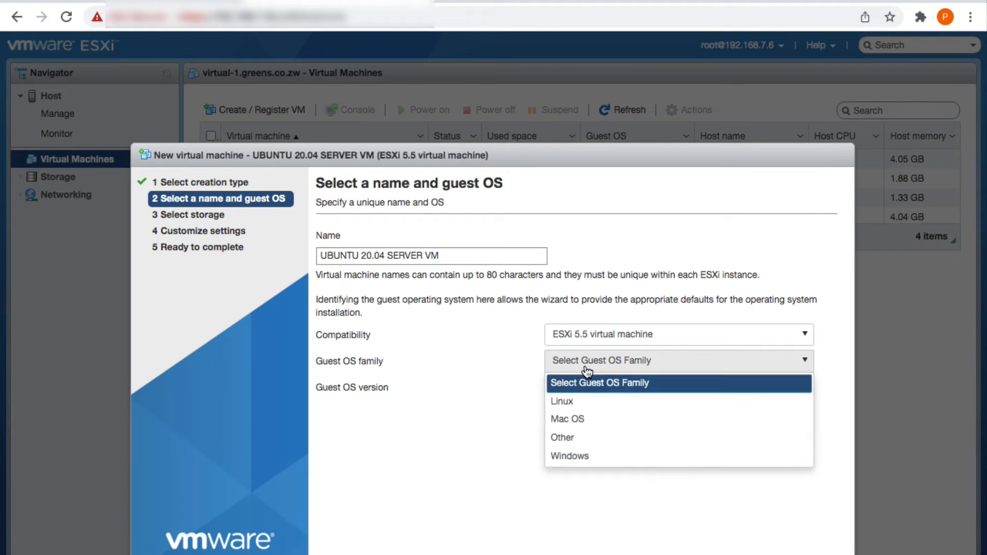
click(590, 402)
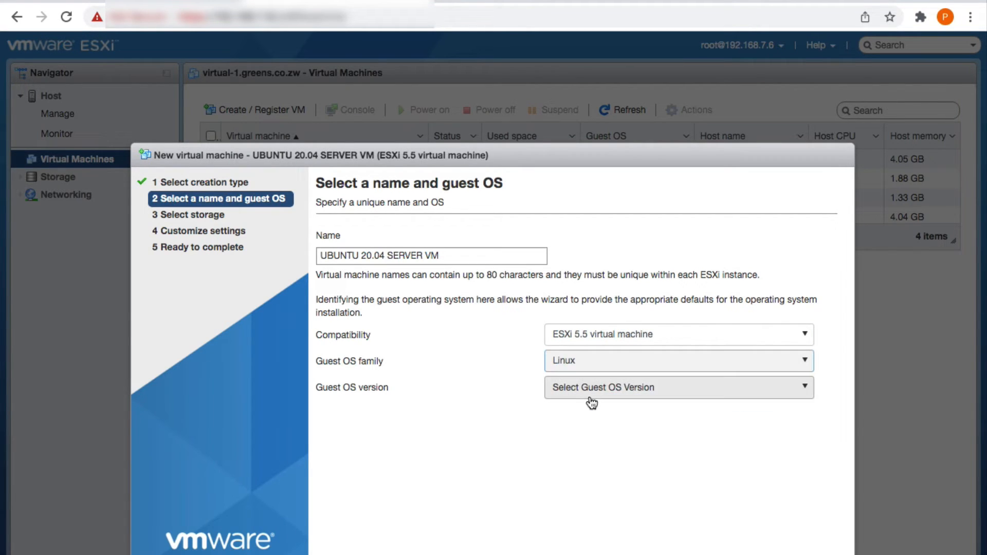
click(591, 399)
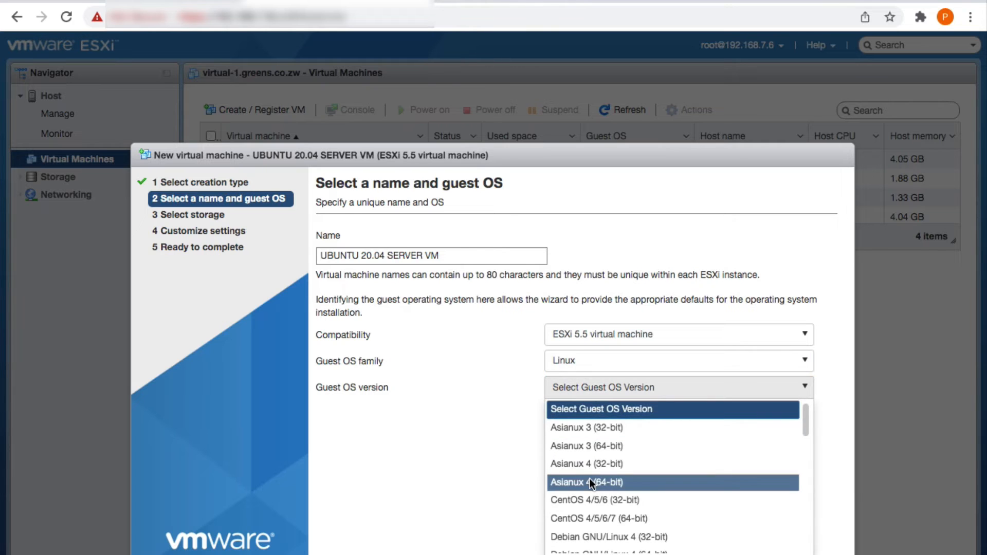
scroll(590, 479, down, 1)
scroll(589, 479, down, 10)
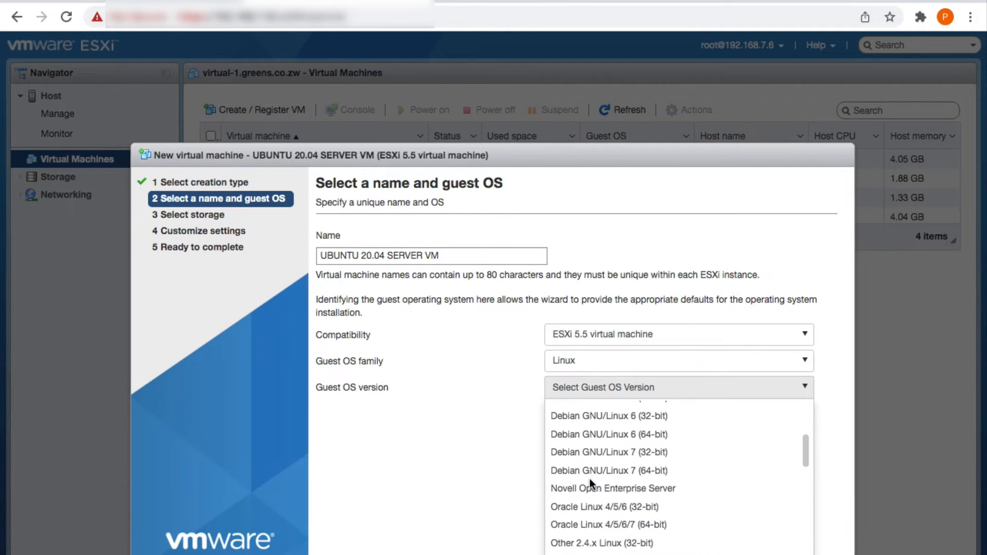
scroll(590, 478, down, 5)
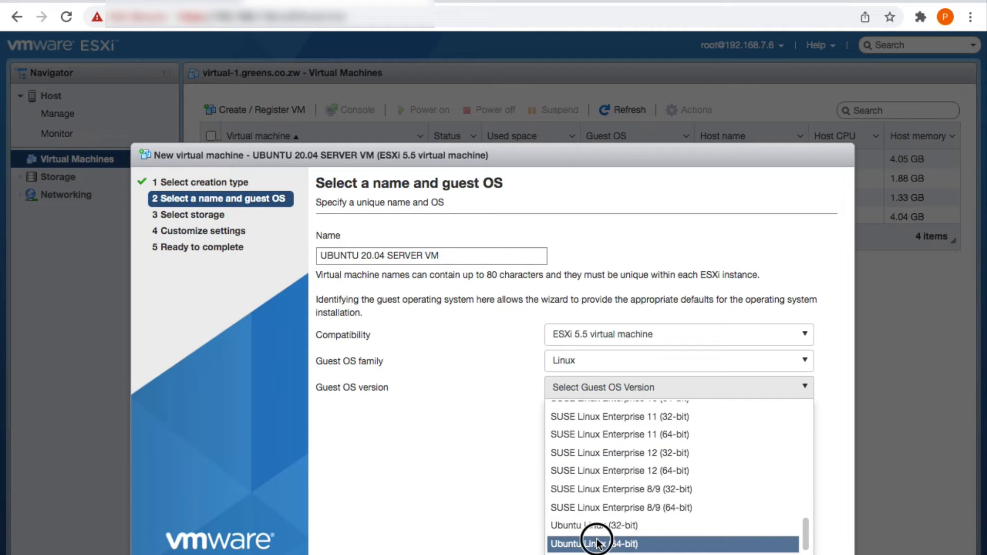
click(596, 543)
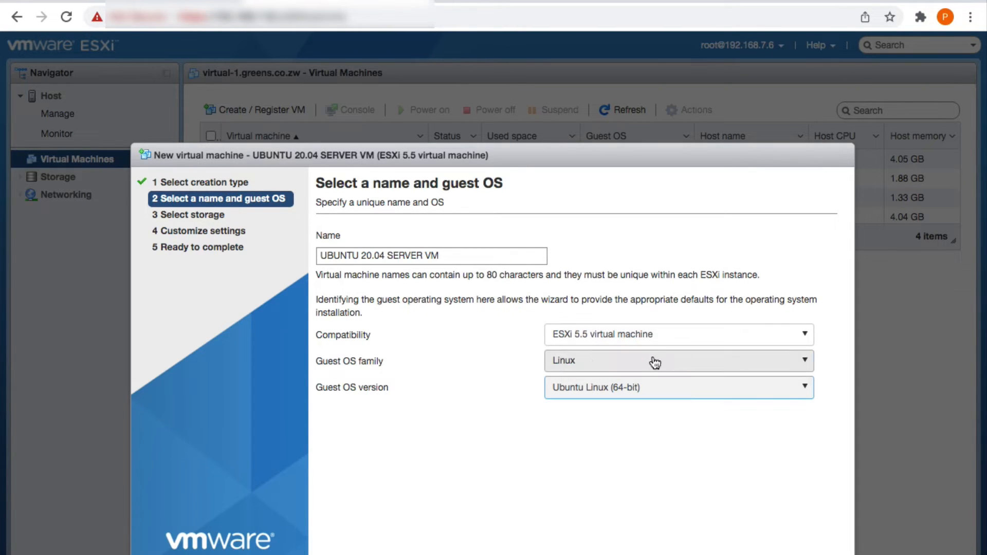
Set compatibility to ESXi 6.0, keep Linux, and store the VM on datastore1
click(622, 342)
click(613, 428)
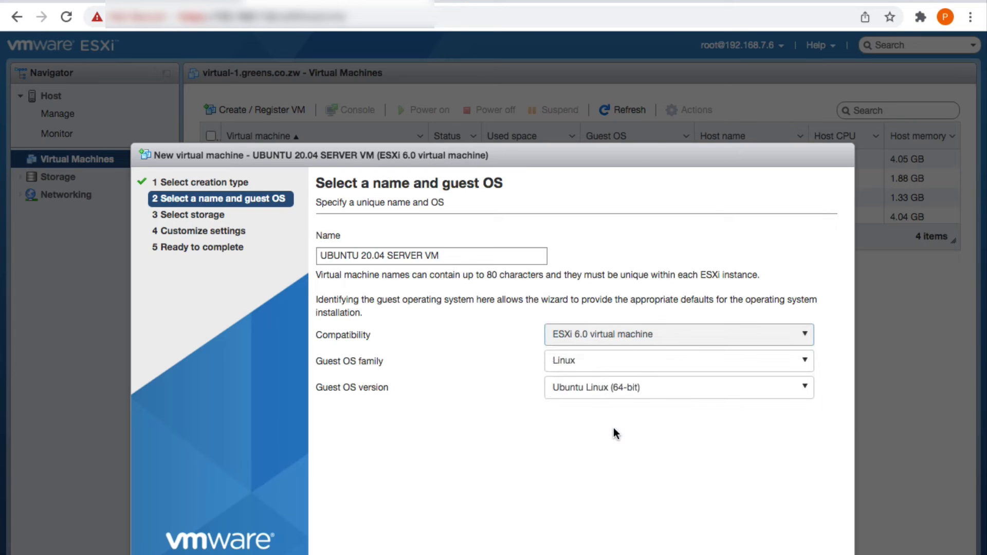
click(601, 362)
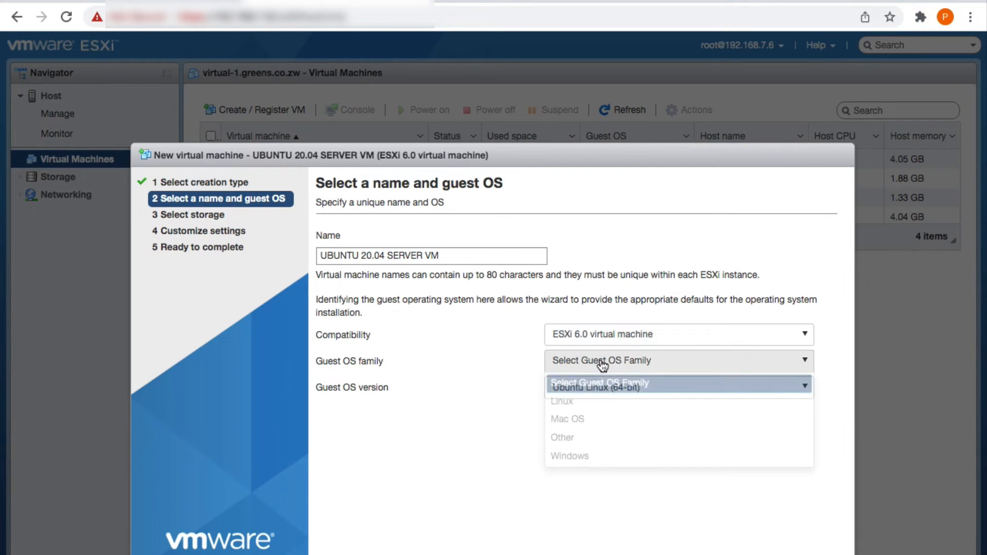
click(596, 400)
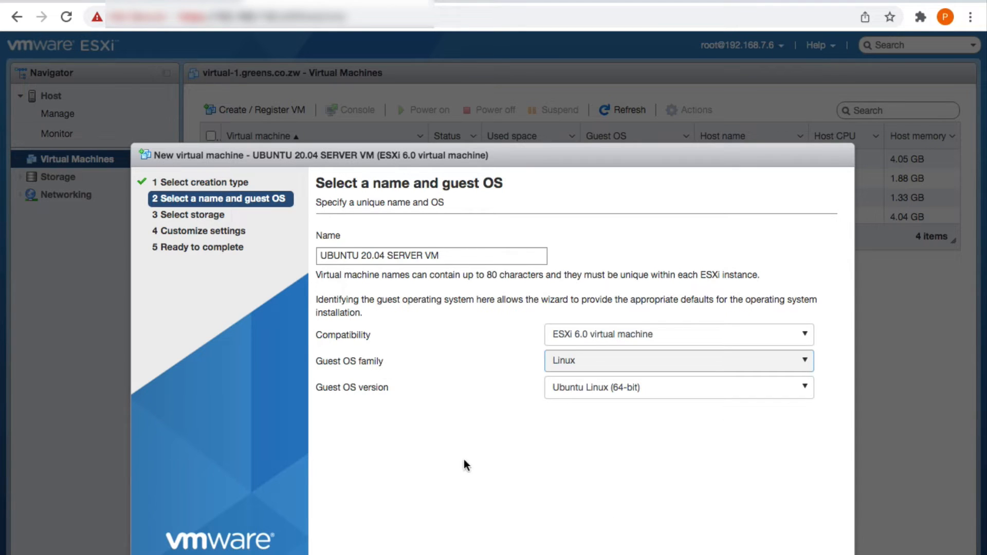
click(710, 554)
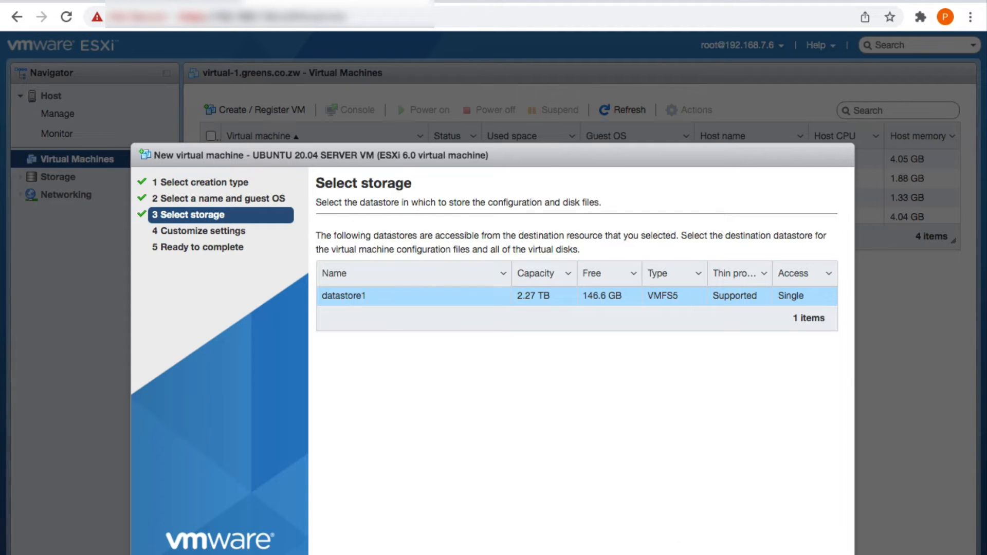
click(705, 554)
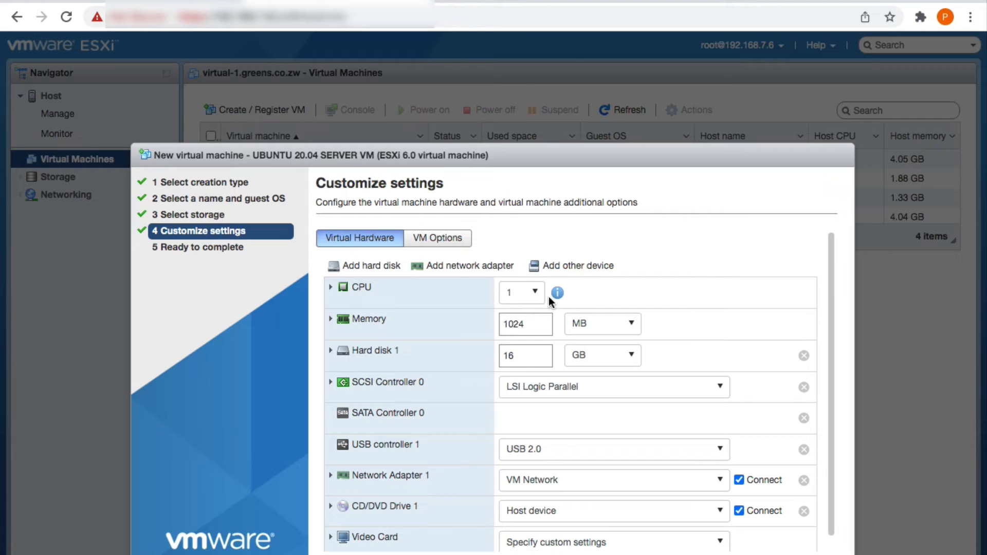
Set the CPU count to 3 and change memory from 1024 MB to 4 GB
click(522, 294)
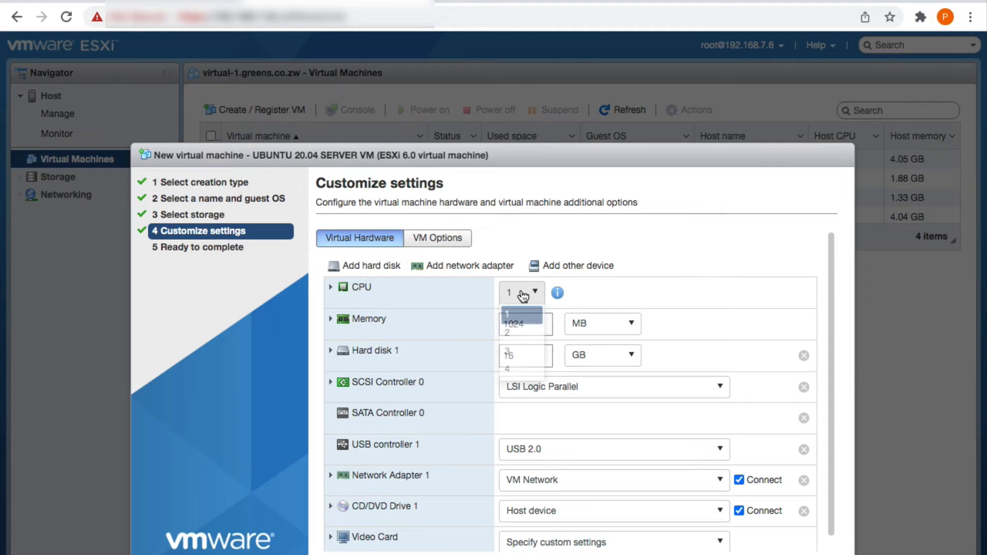
click(521, 351)
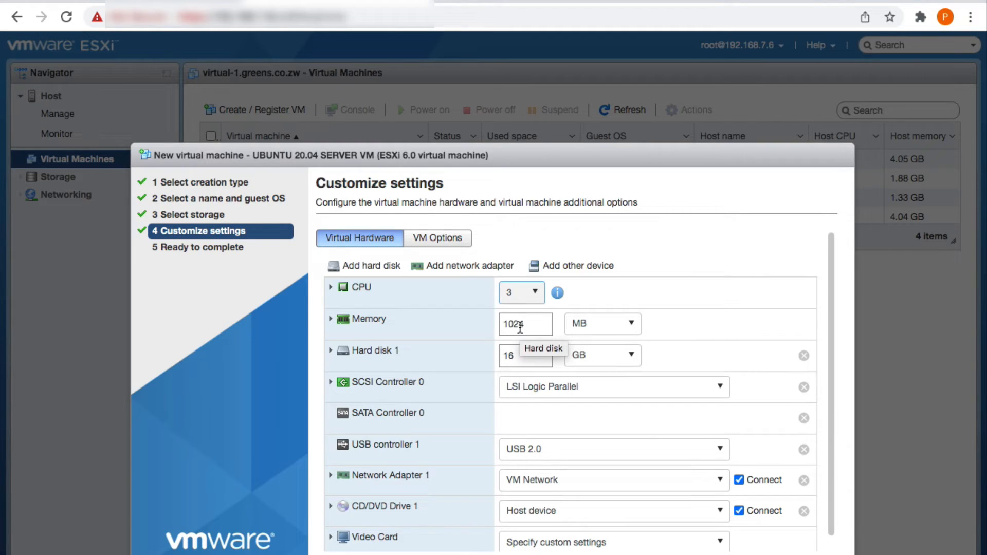
double_click(521, 325)
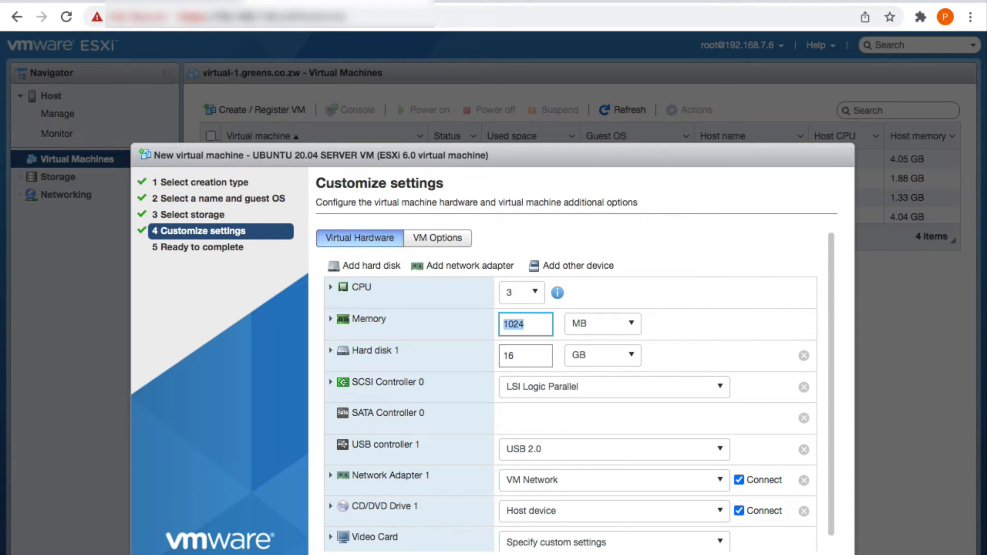
click(607, 329)
click(607, 364)
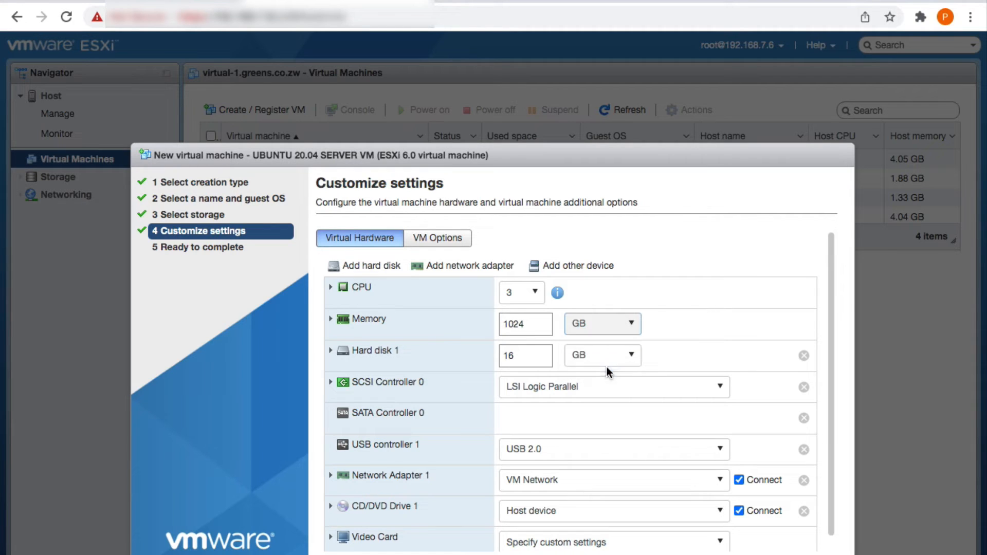
double_click(532, 324)
key(BackSpace)
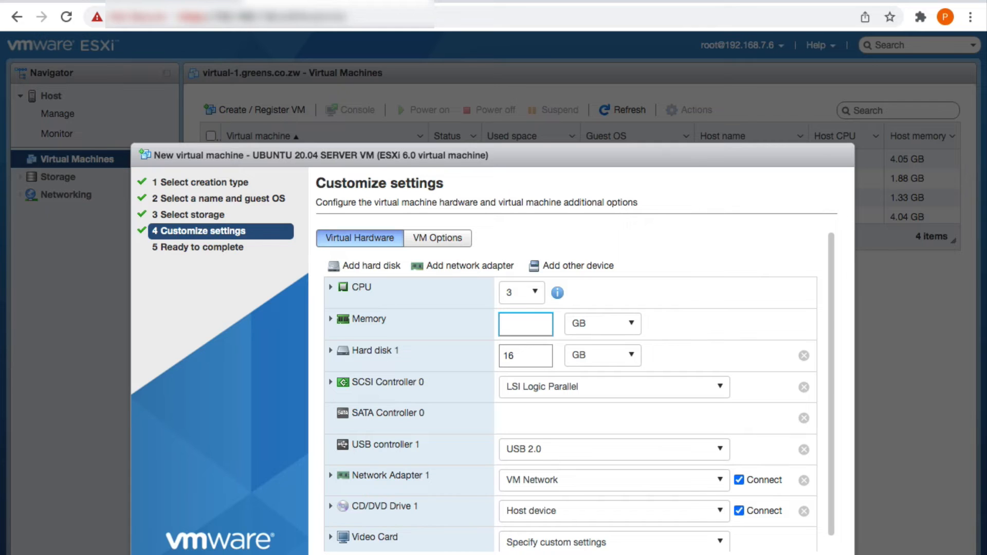
text(4)
click(656, 266)
click(331, 350)
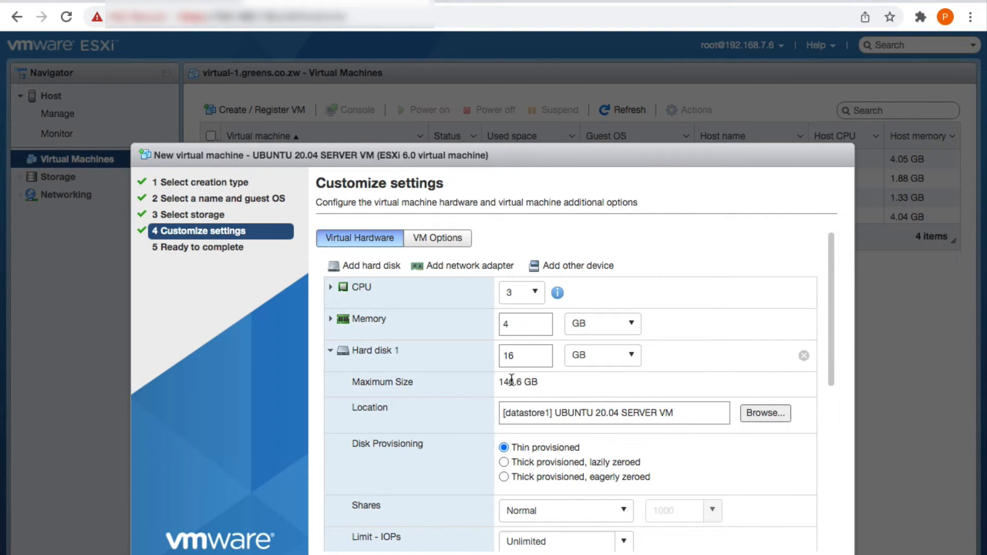
Change Hard disk 1 size from 16 GB to 100 GB
double_click(513, 359)
text(100)
click(334, 360)
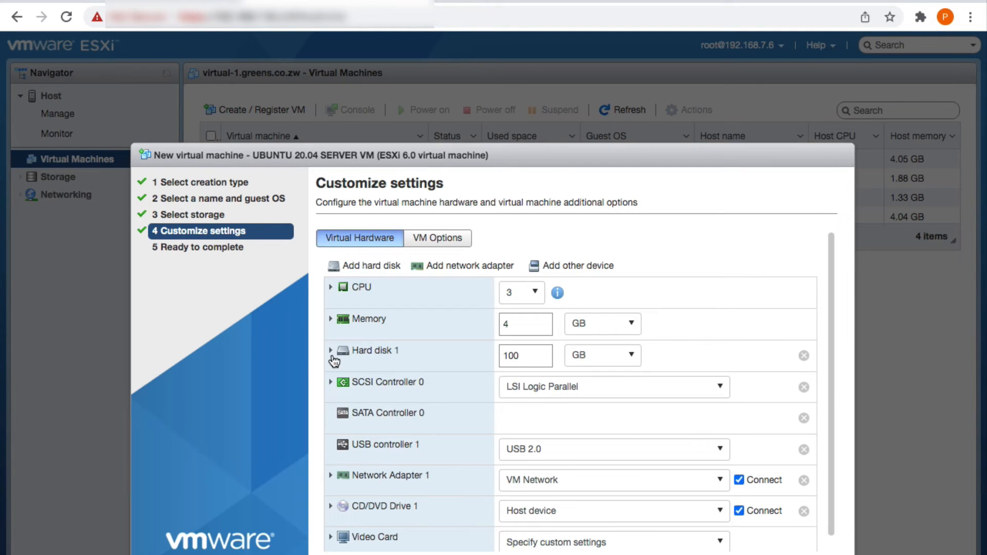
Keep Network Adapter 1 connected to VM Network
scroll(538, 408, down, 1)
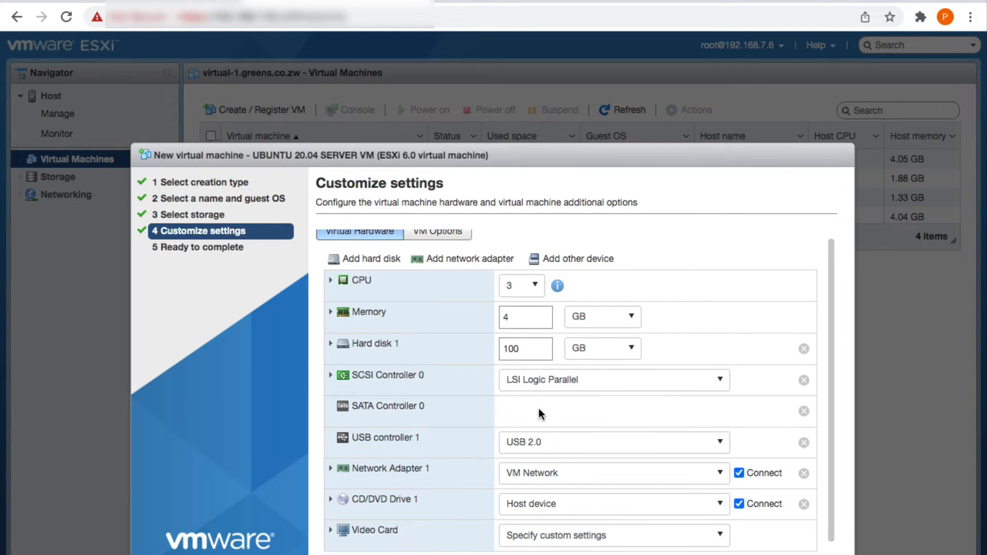
scroll(539, 408, down, 1)
click(536, 466)
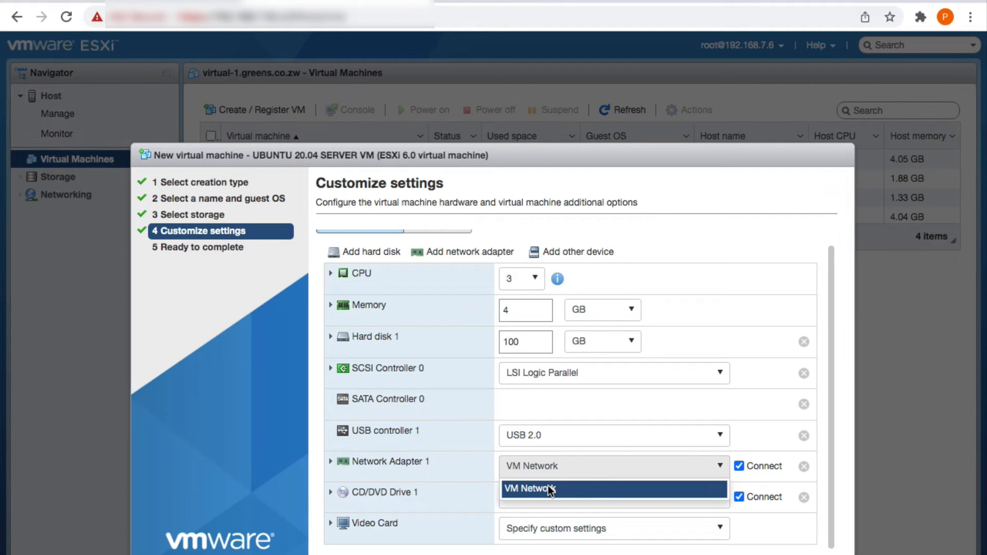
click(549, 489)
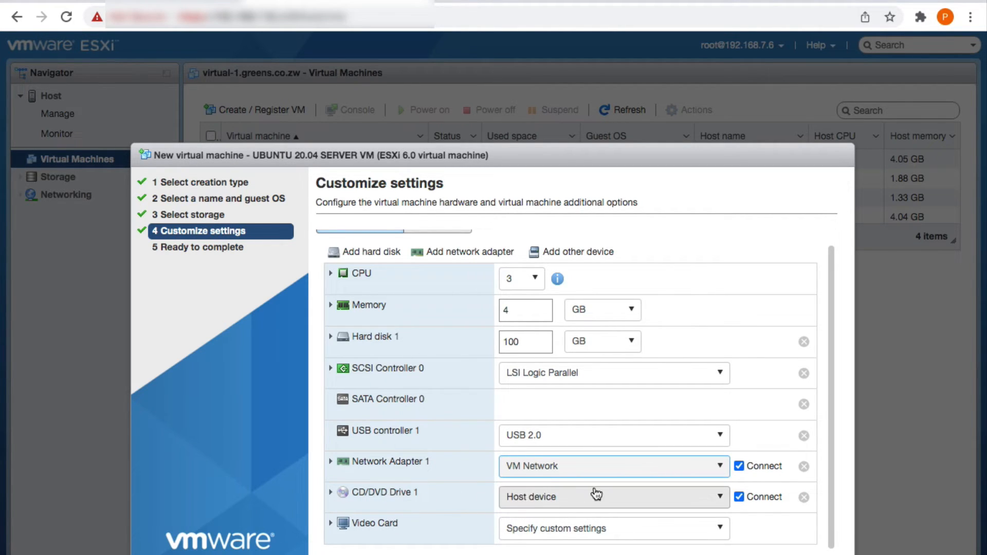
Set CD/DVD Drive 1 to the datastore ISO ubuntu-20.04.3-live-server-amd64.iso from the ISO FILES folder
click(537, 503)
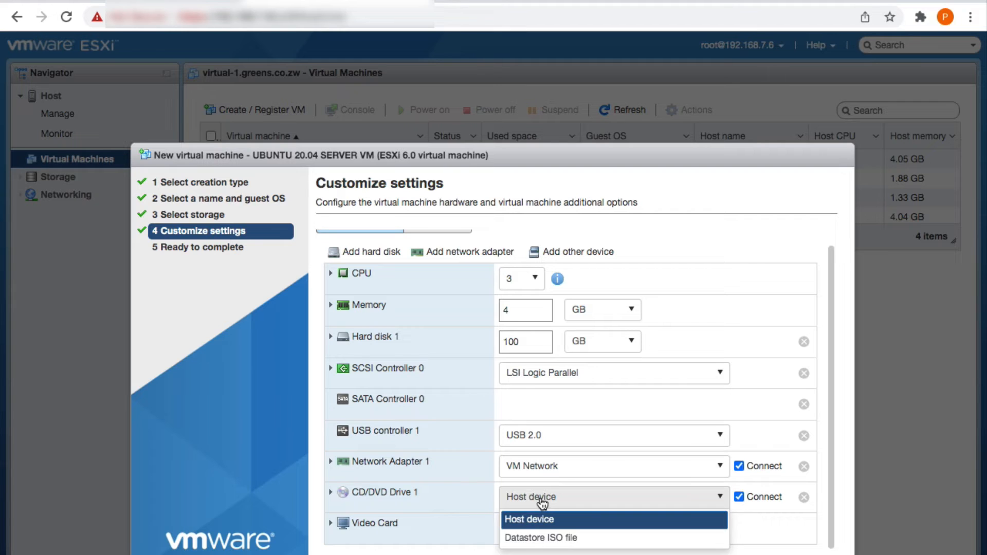
click(554, 546)
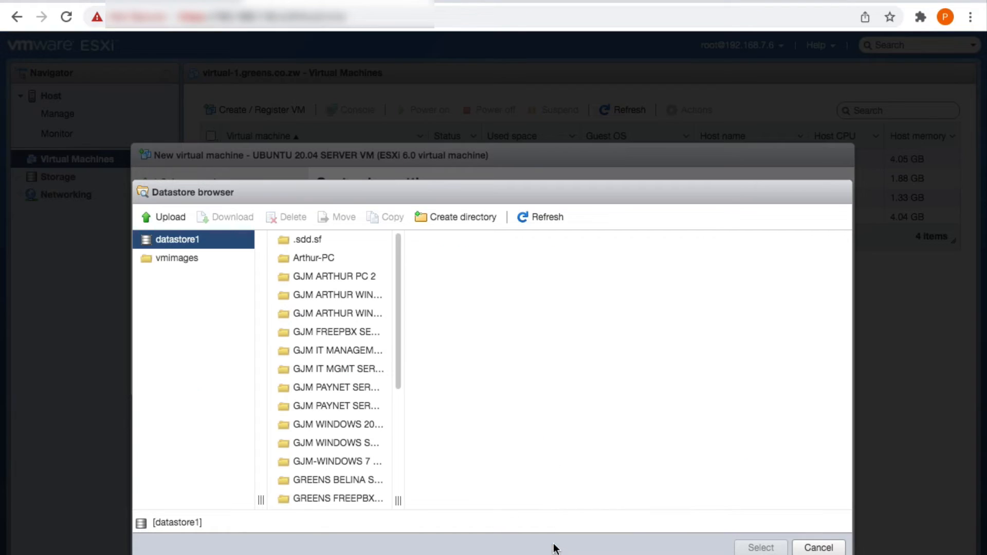
drag(396, 360, 394, 441)
click(346, 454)
click(353, 471)
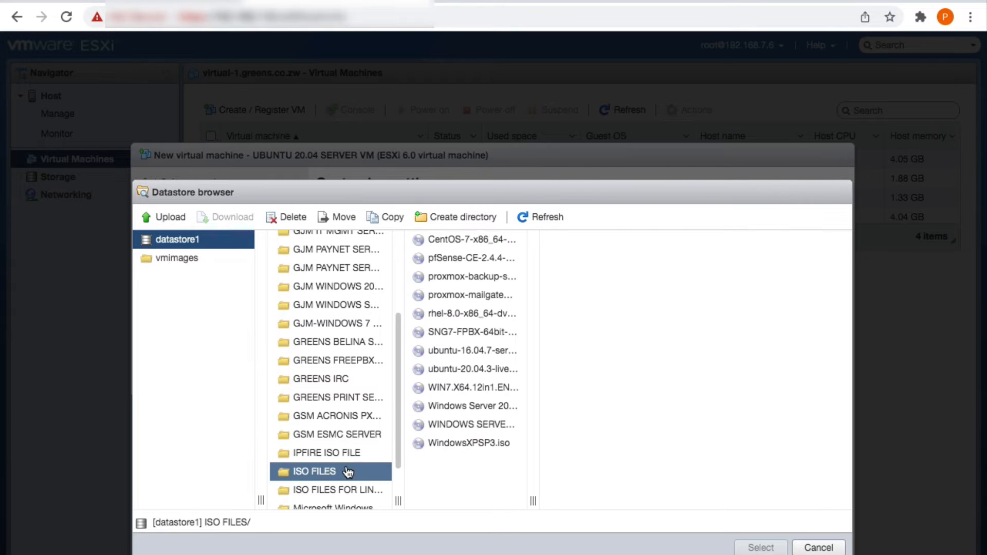
click(479, 368)
click(761, 547)
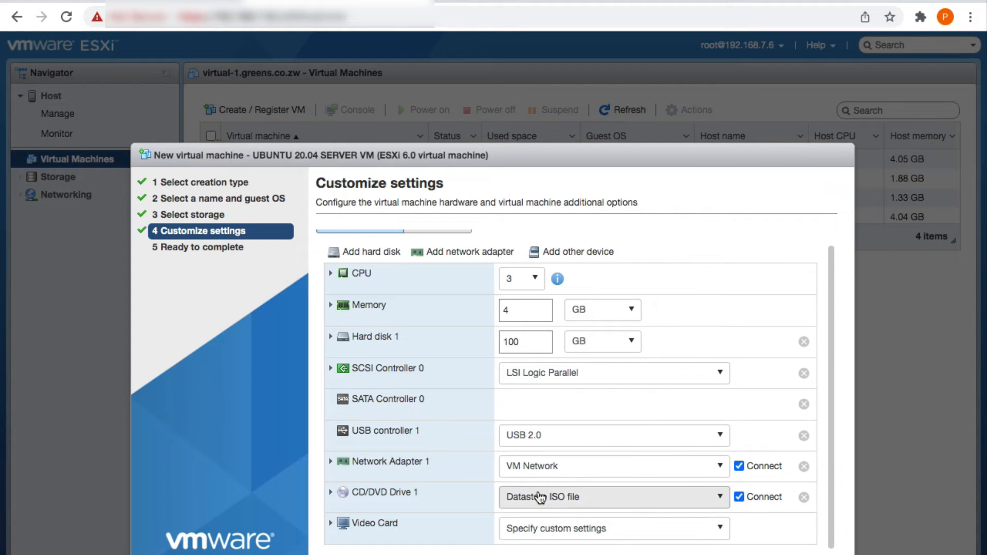
scroll(580, 450, up, 1)
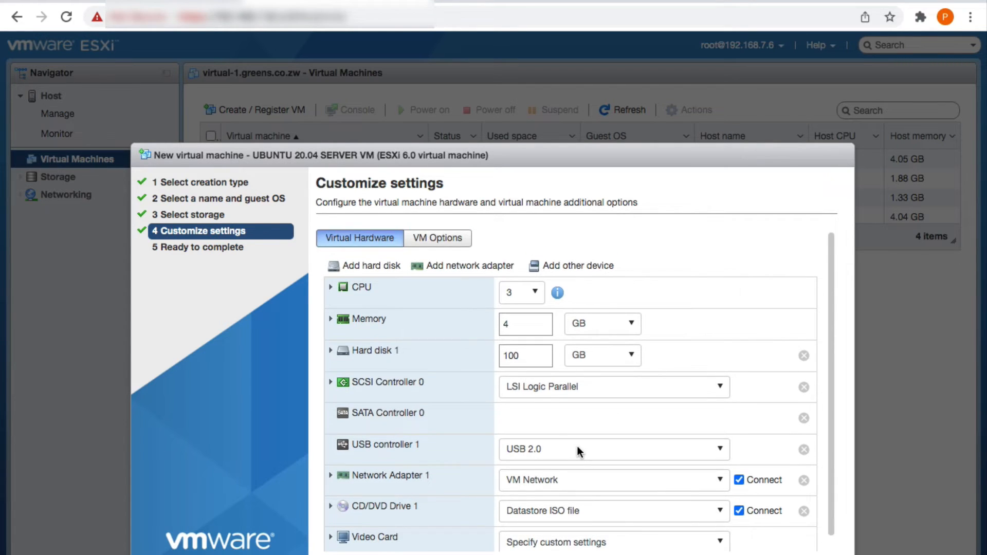
scroll(518, 511, down, 1)
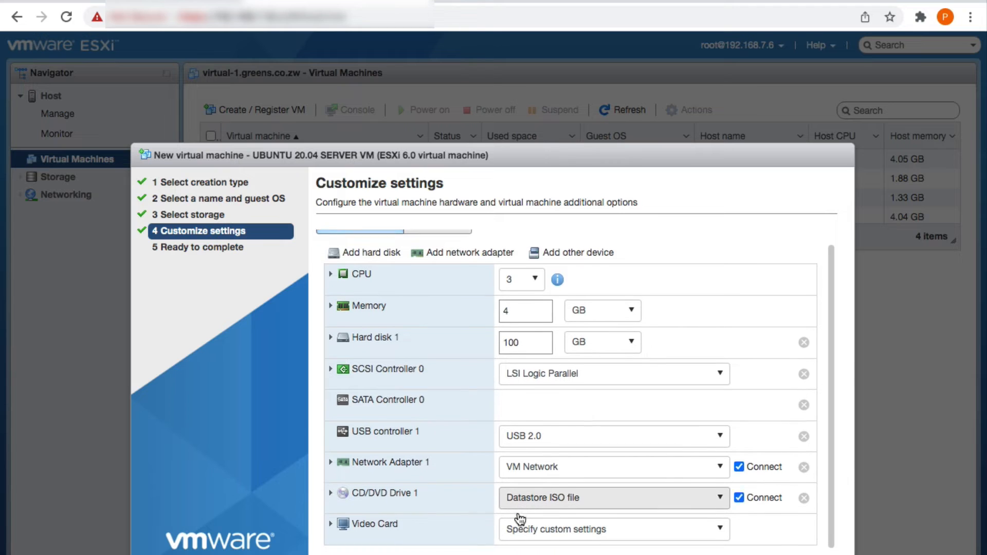
scroll(517, 513, up, 1)
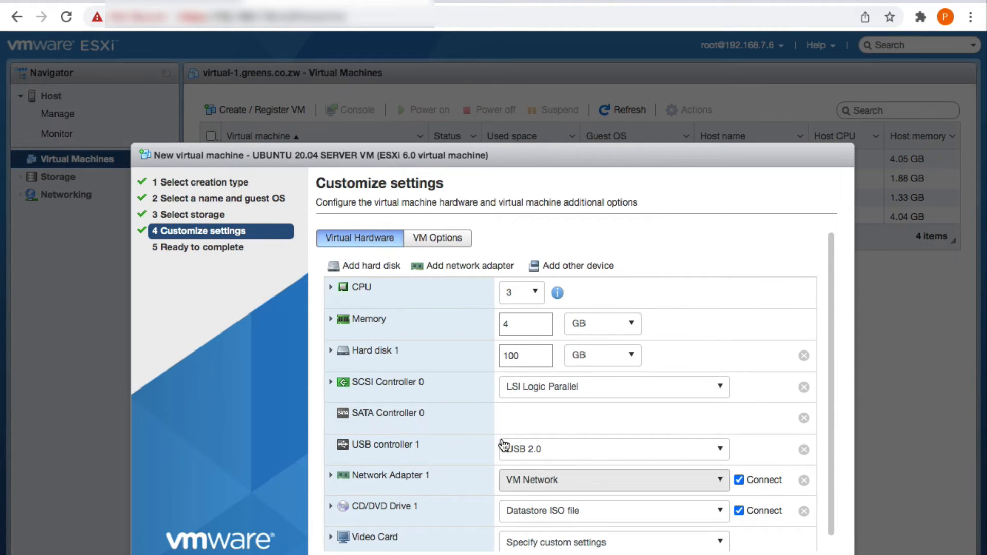
In VM Options, review VMware Tools and Boot Options, keeping BIOS (Recommended) firmware
click(445, 240)
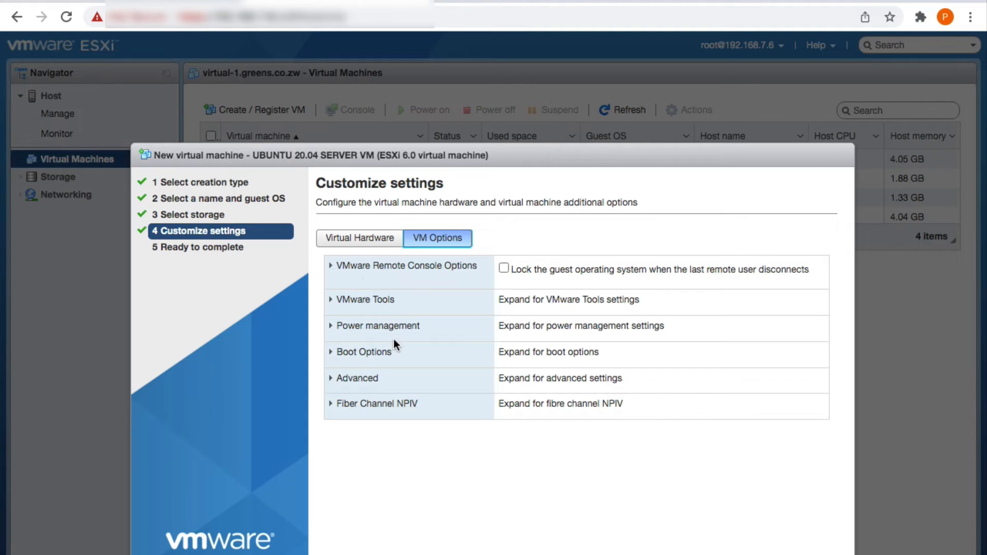
click(344, 302)
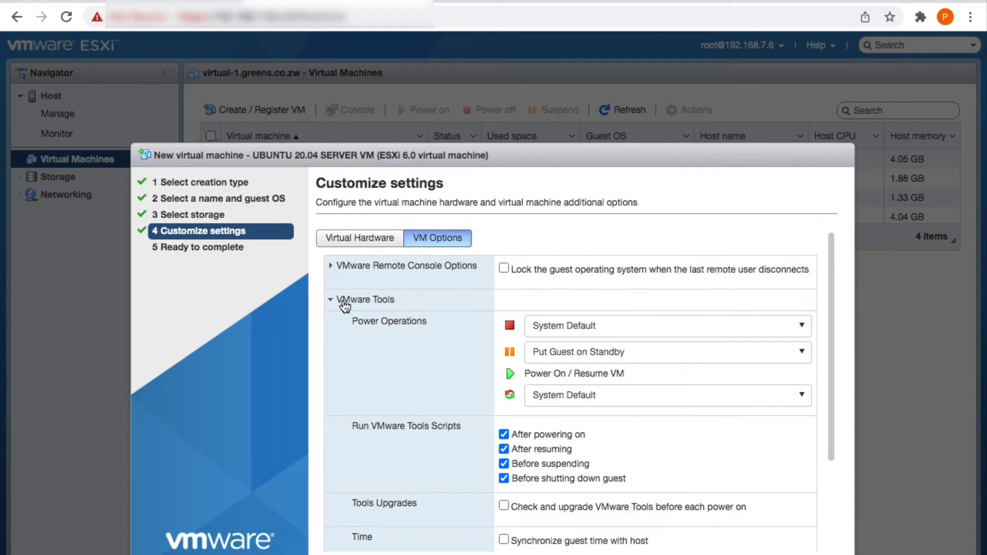
click(345, 303)
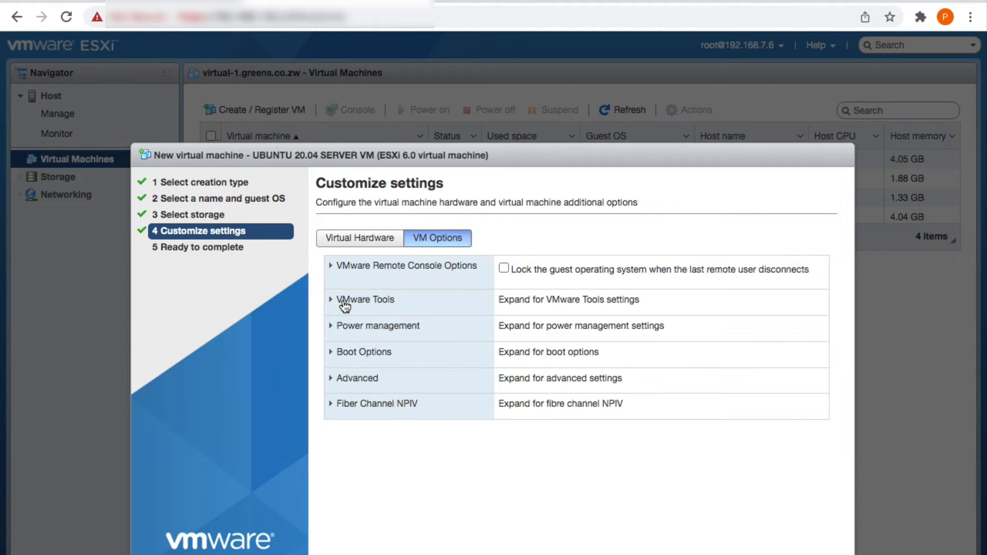
click(365, 355)
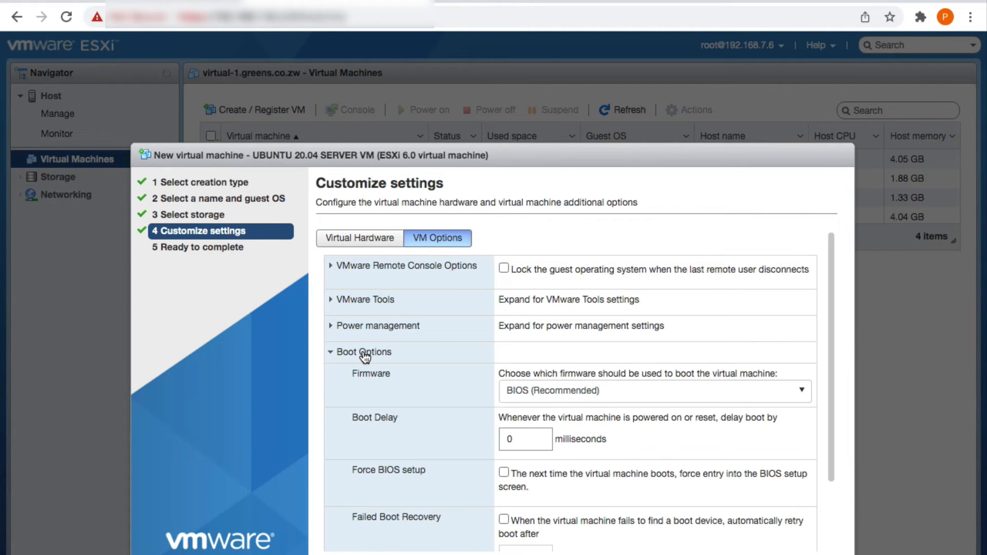
double_click(365, 355)
scroll(446, 418, down, 3)
scroll(446, 418, up, 3)
scroll(520, 456, down, 3)
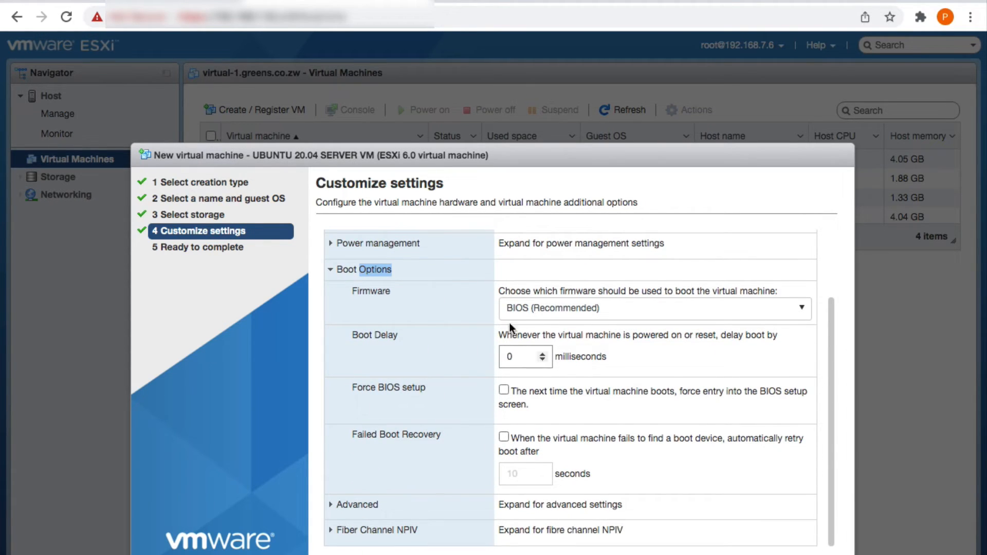
click(516, 309)
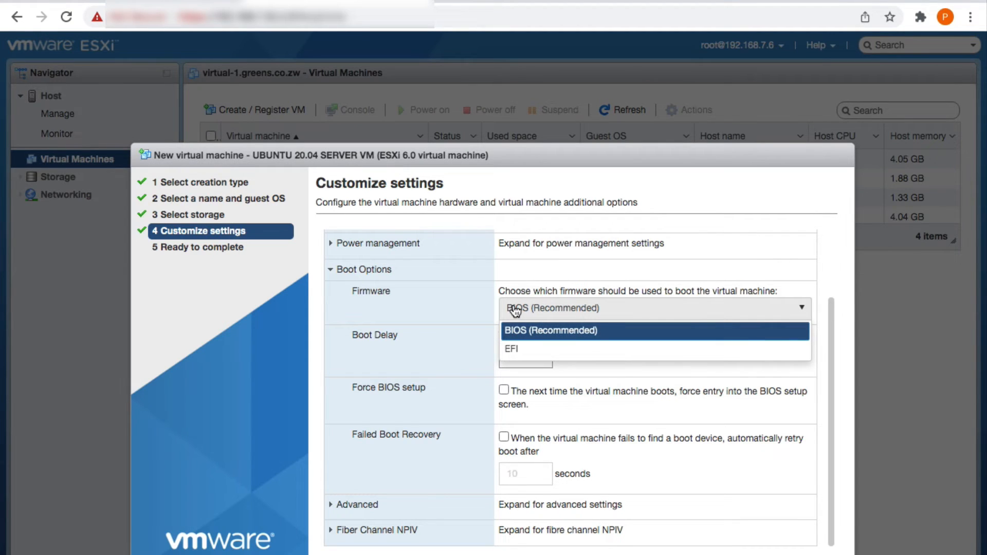
click(516, 330)
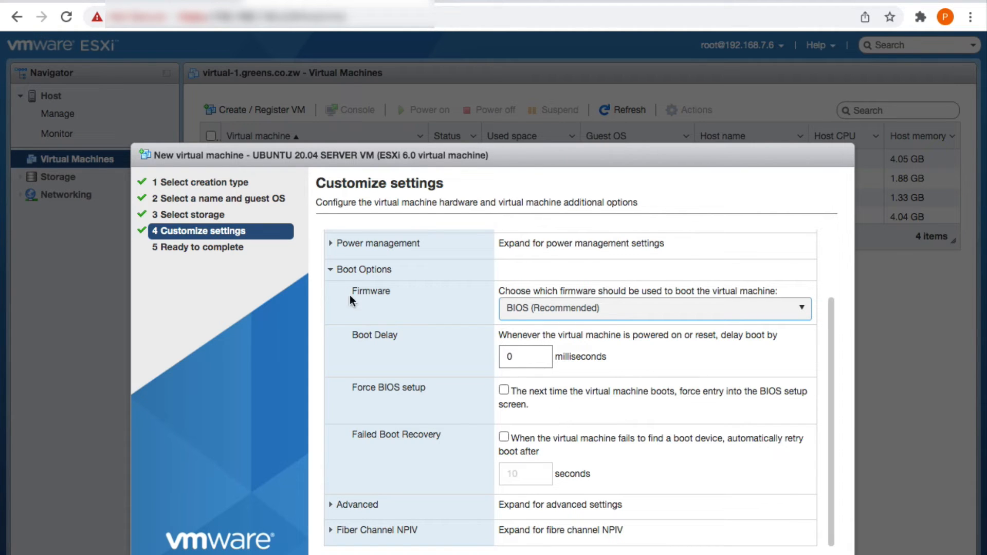
click(330, 270)
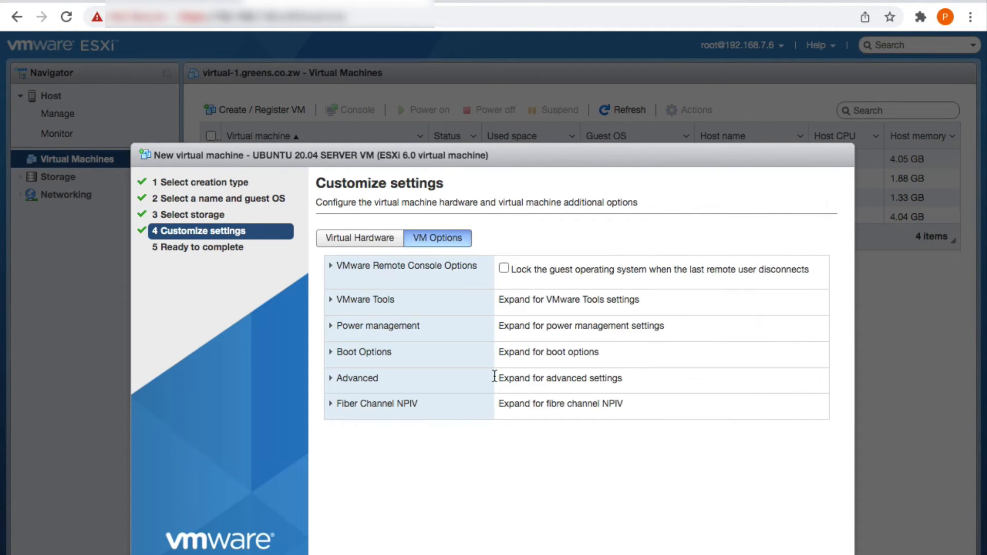
click(320, 238)
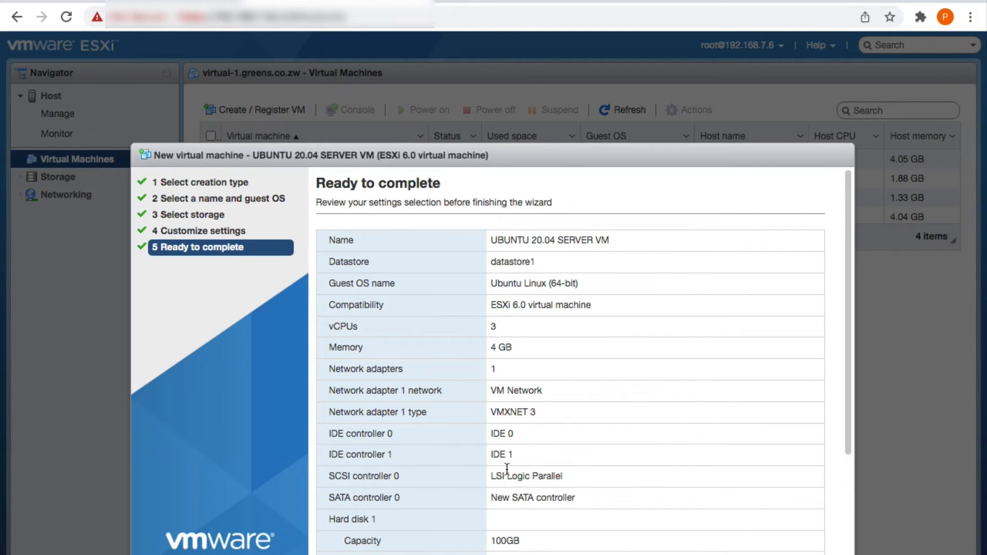
Review the Ready to complete summary and finish creating UBUNTU 20.04 SERVER VM
scroll(532, 472, down, 3)
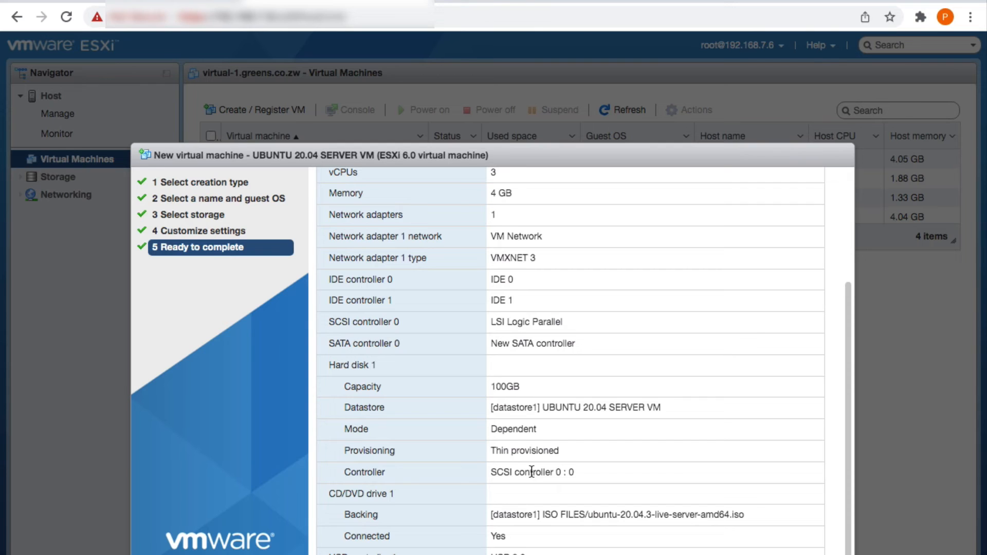
scroll(532, 474, up, 3)
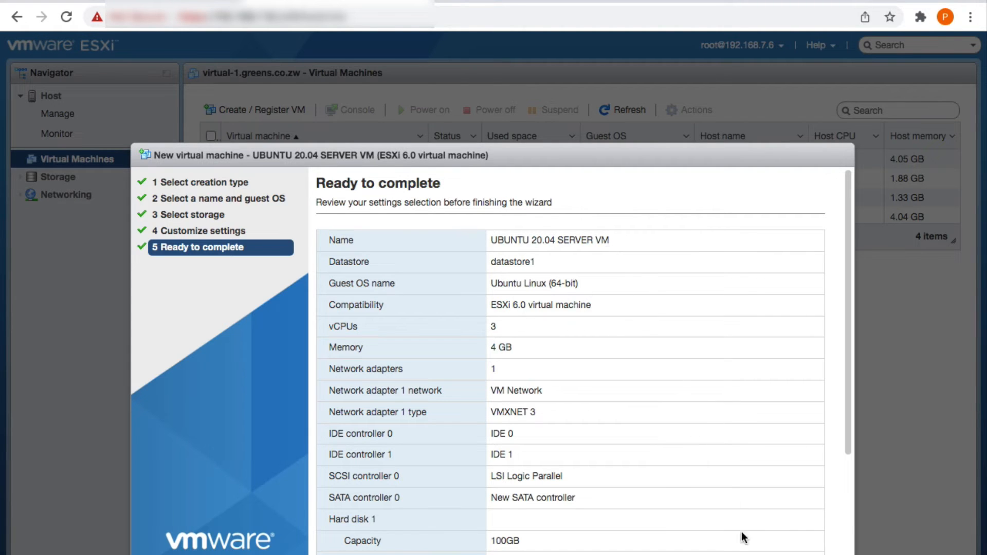
click(762, 554)
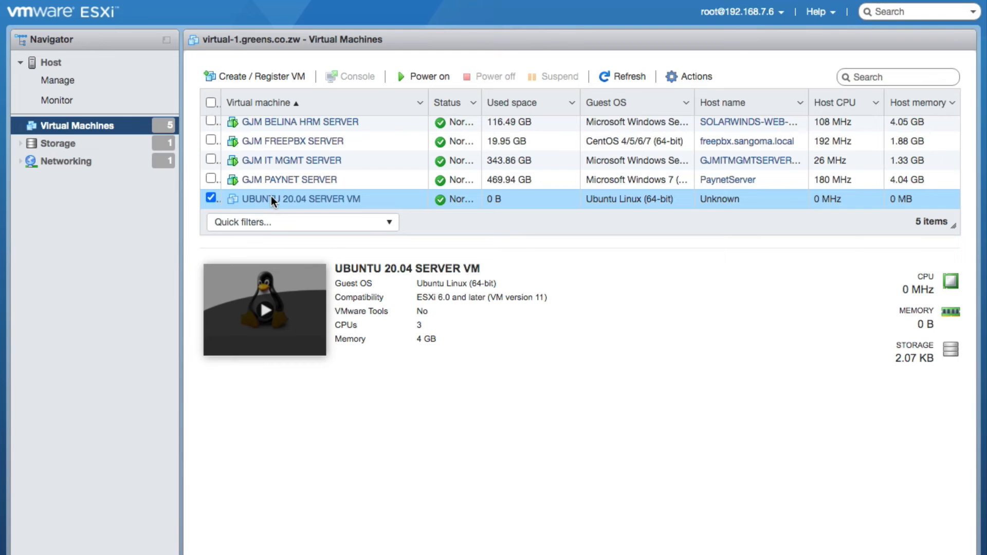
Power on UBUNTU 20.04 SERVER VM and launch its console in VMware Remote Console
right_click(270, 196)
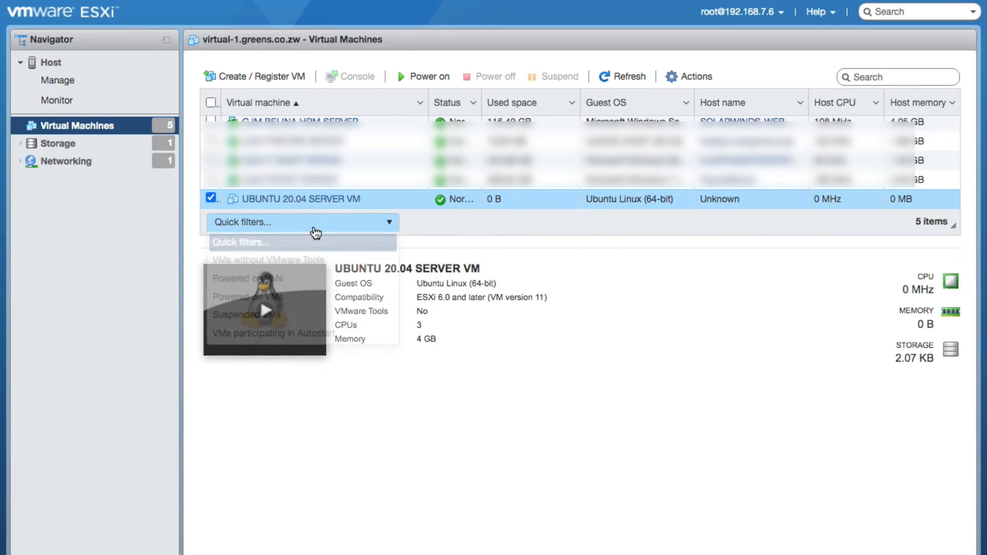
click(315, 227)
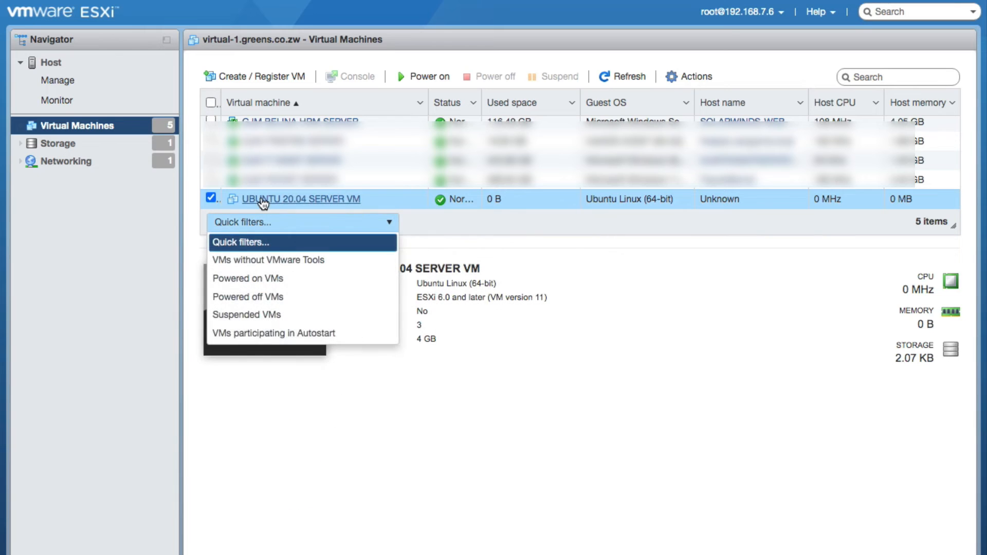
right_click(293, 203)
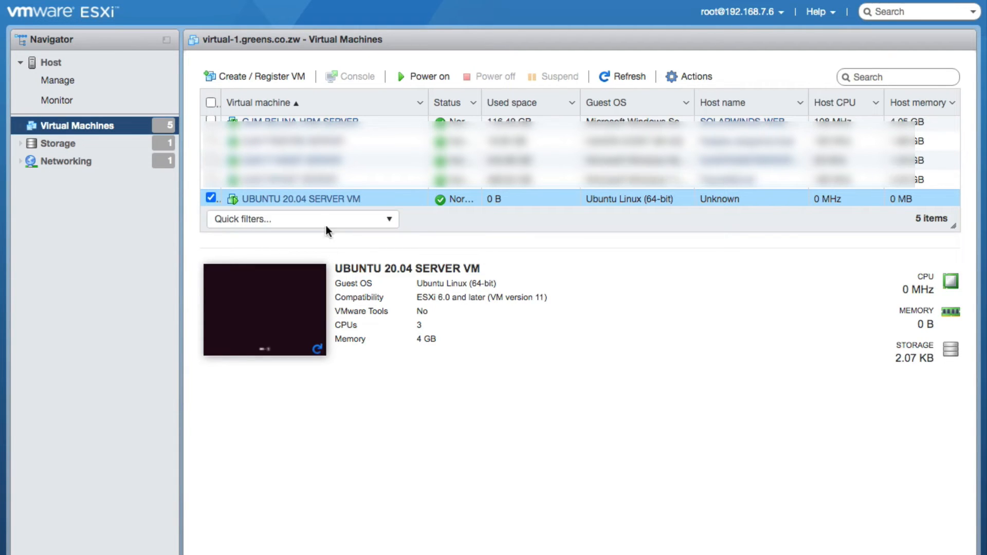
right_click(317, 201)
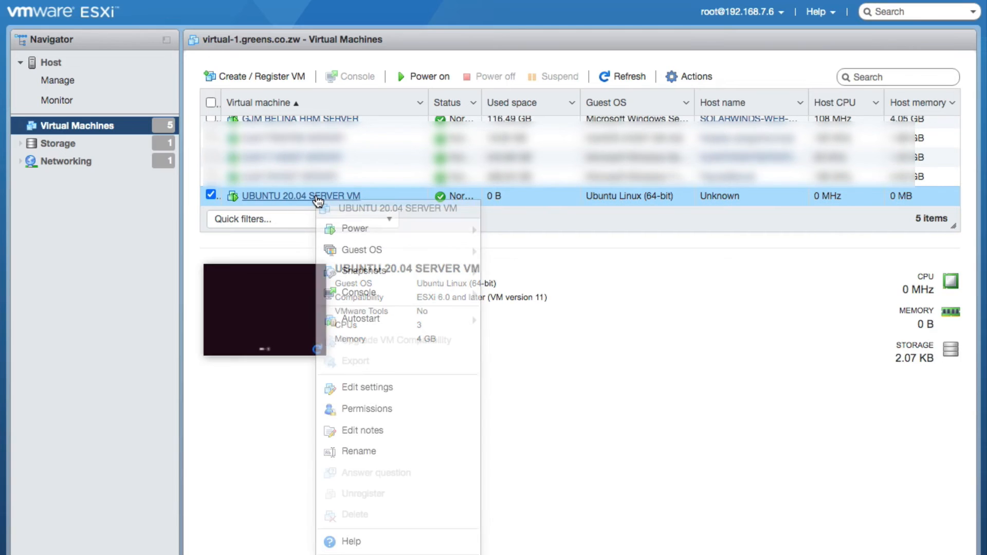
mouse_move(418, 307)
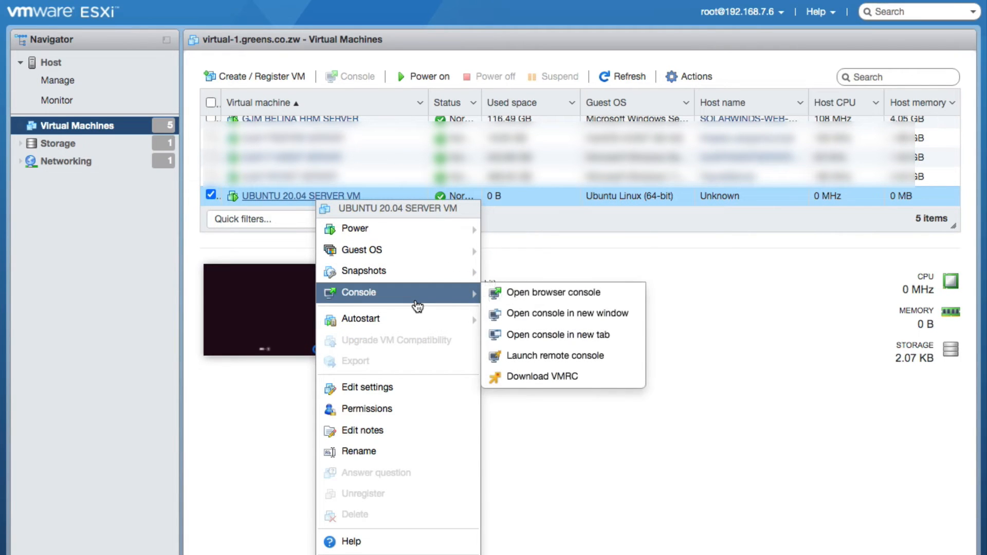
click(543, 354)
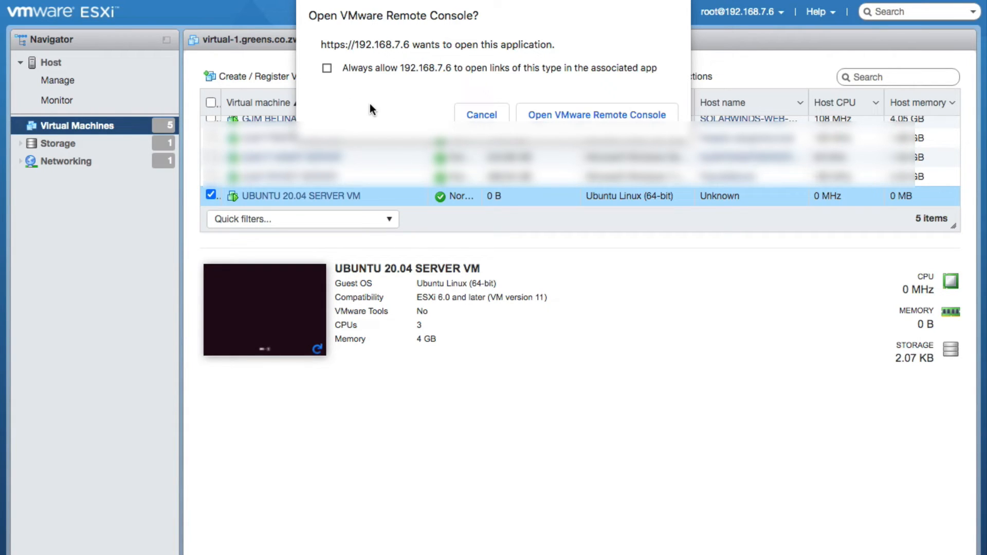
Always allow and open VMware Remote Console, then select English as the installer language
click(327, 67)
click(570, 116)
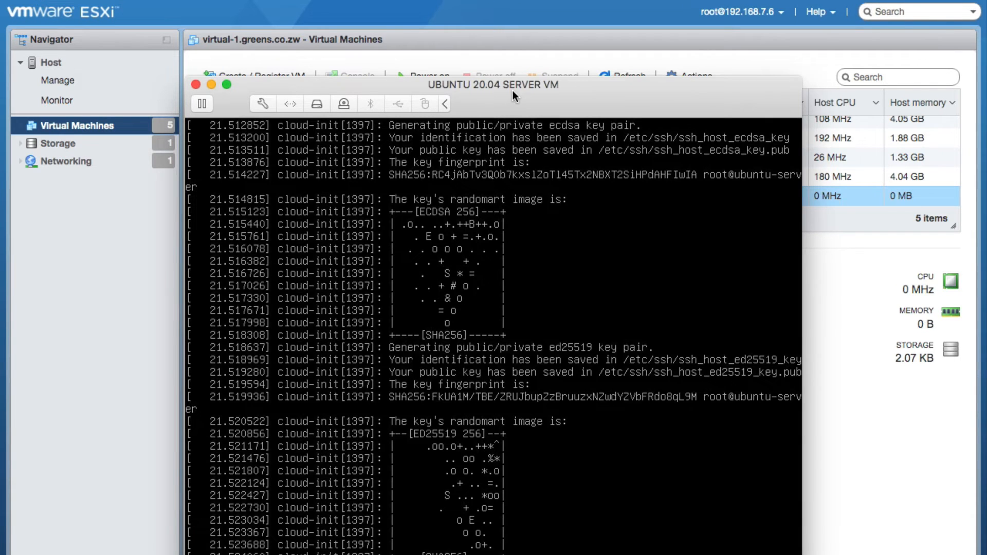
drag(512, 90, 517, 78)
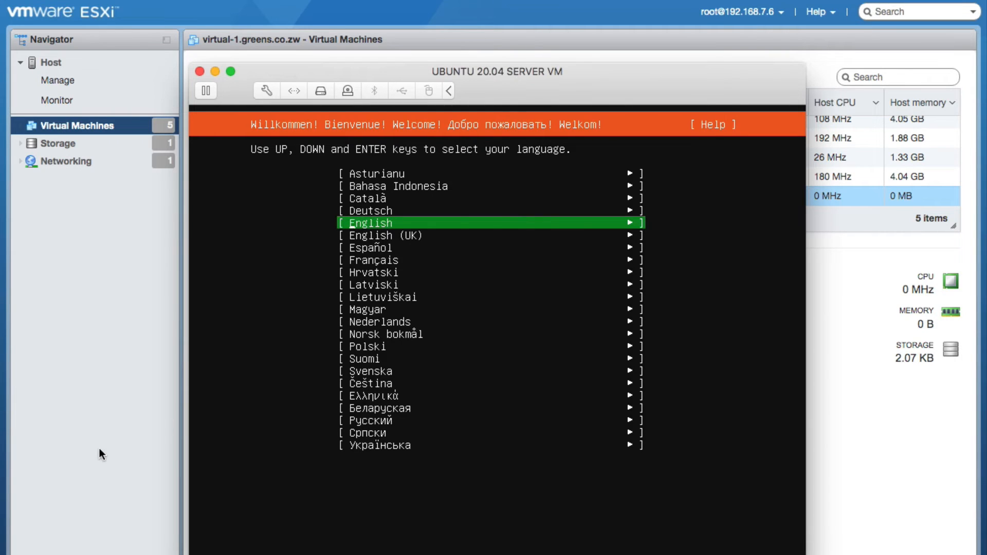
click(324, 359)
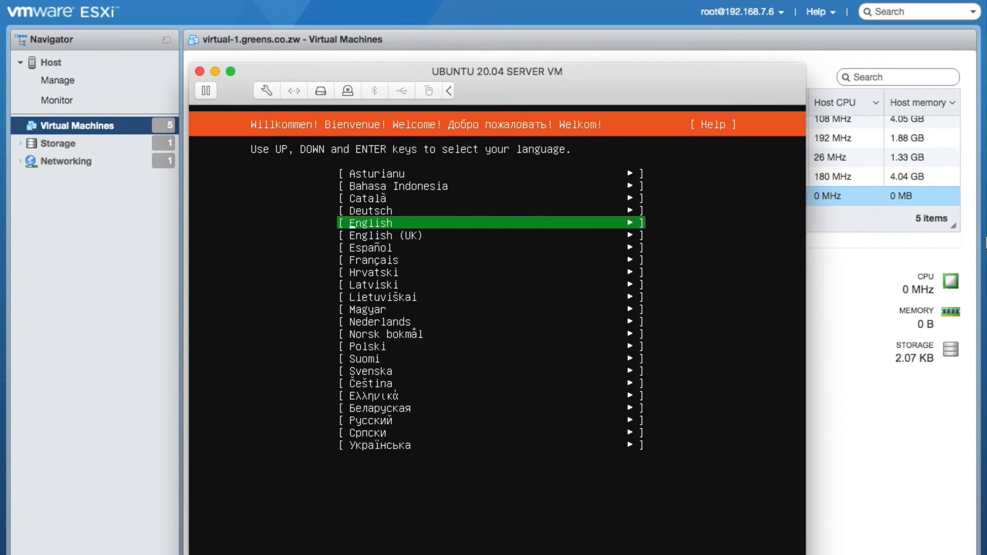
key(Return)
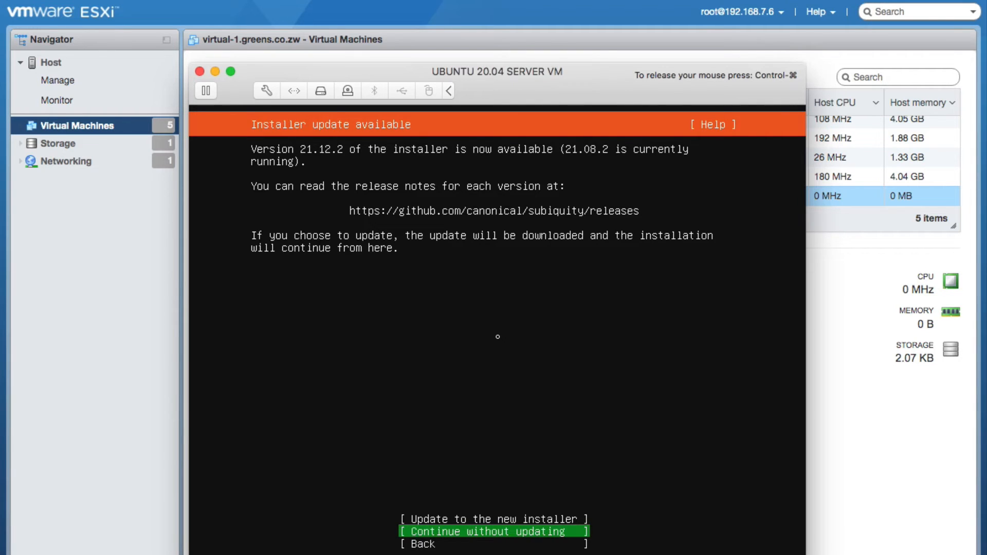
Continue without updating, keeping English (US) keyboard, DHCP network, no proxy and the default mirror
key(Return)
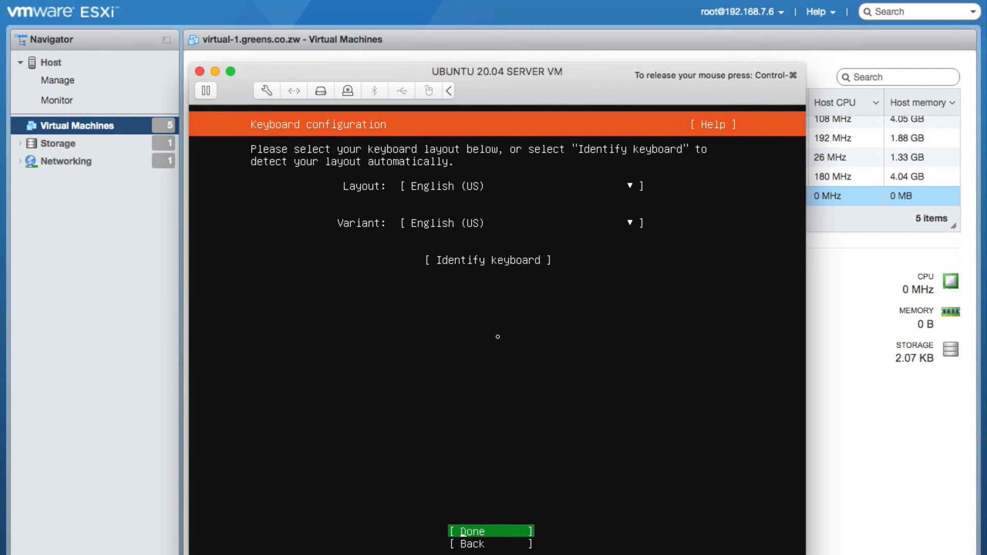
key(Return)
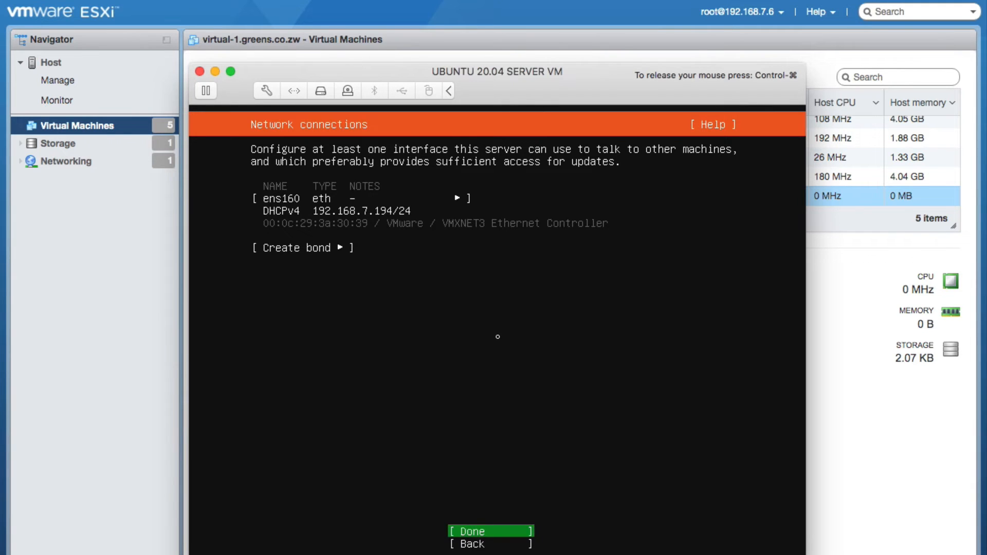
key(Return)
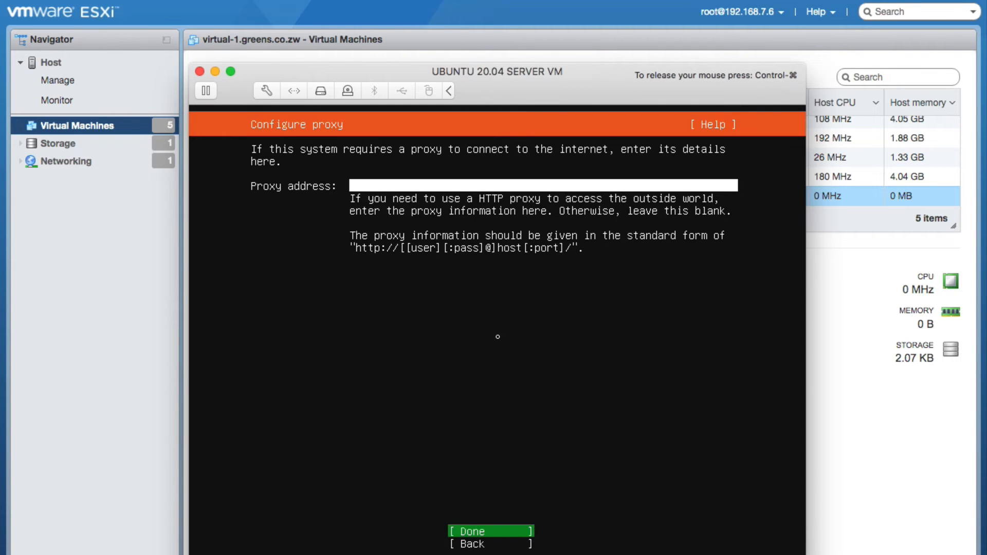
key(Return)
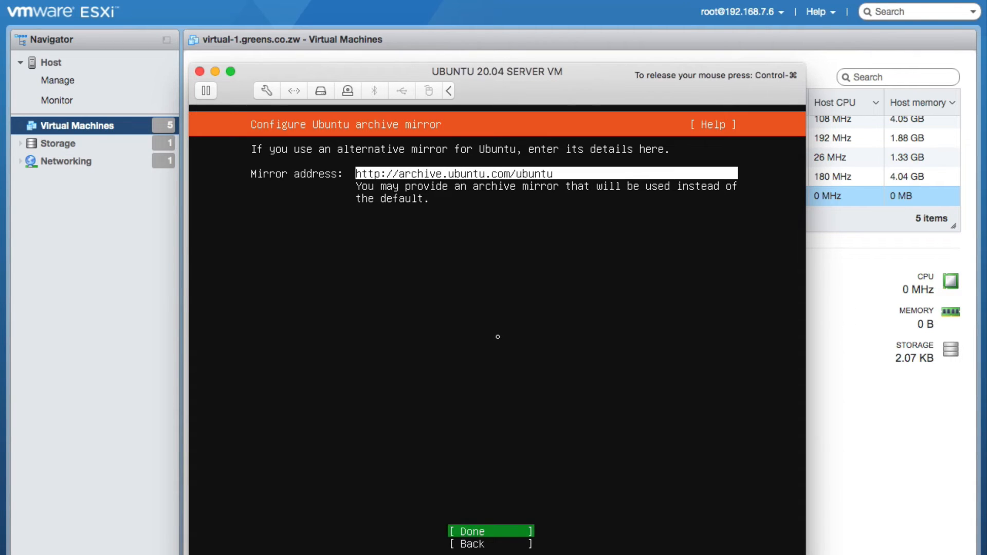
key(Return)
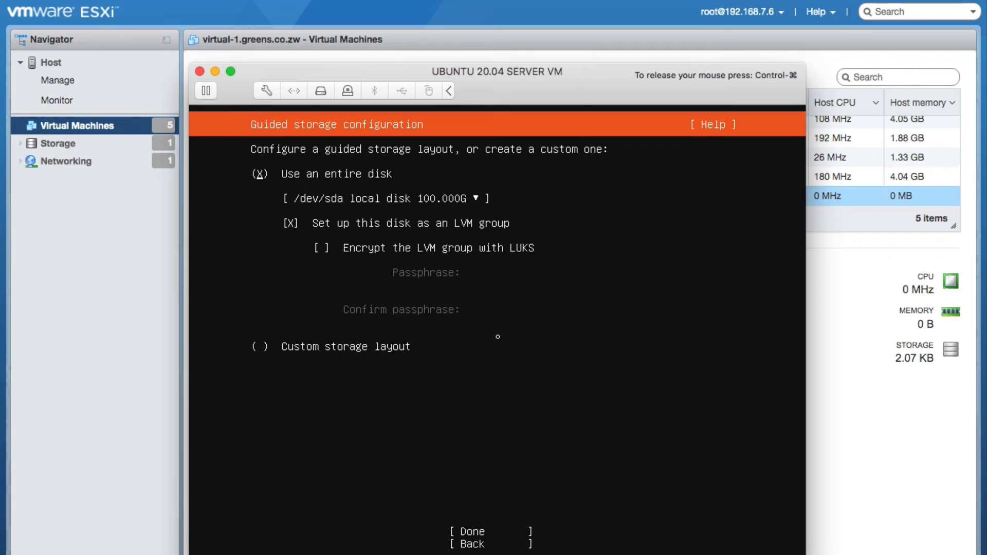
Choose guided storage that uses the entire 100 GB disk as an LVM group
key(Down)
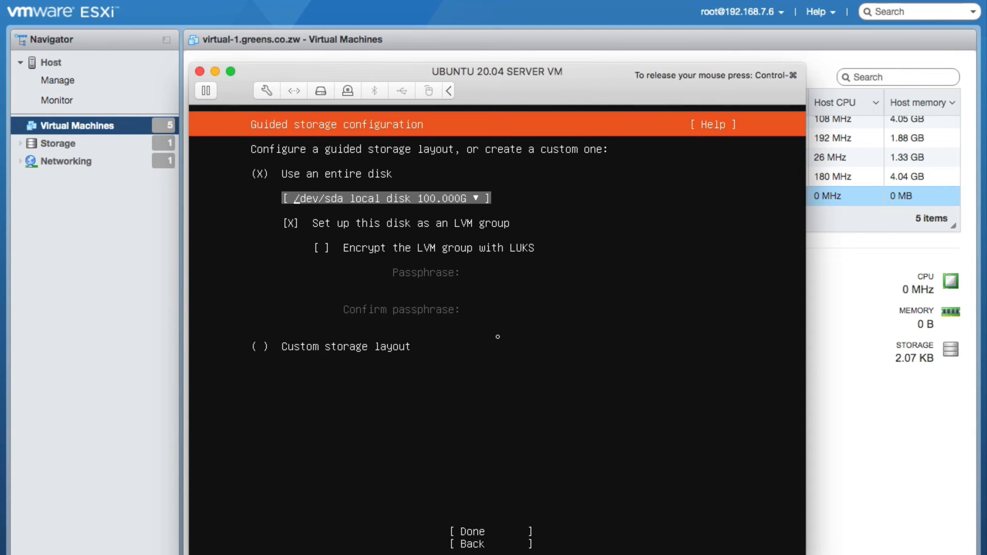
key(Down)
key(Down)
key(Down)
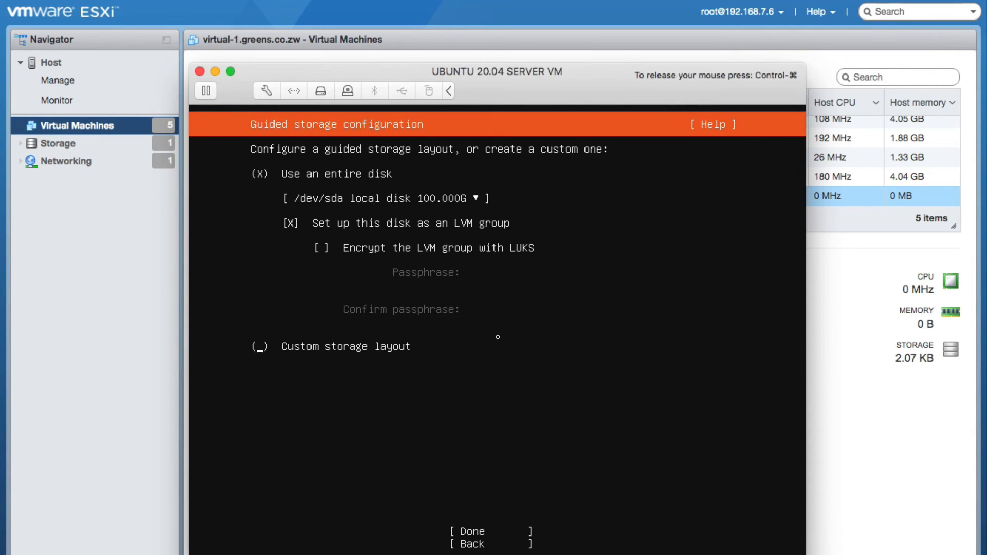
key(Return)
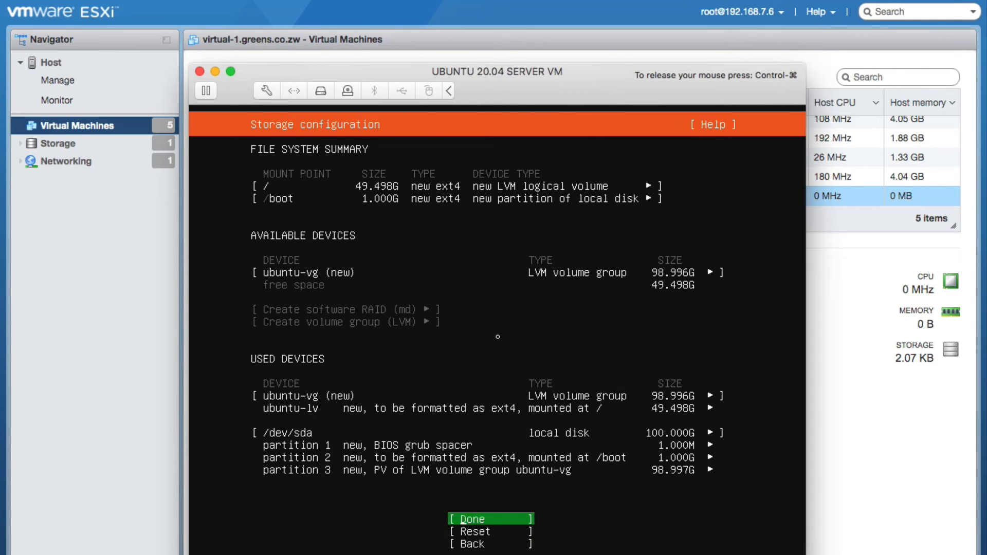
Accept the storage summary with / at 49.498G and confirm formatting the disk
key(Return)
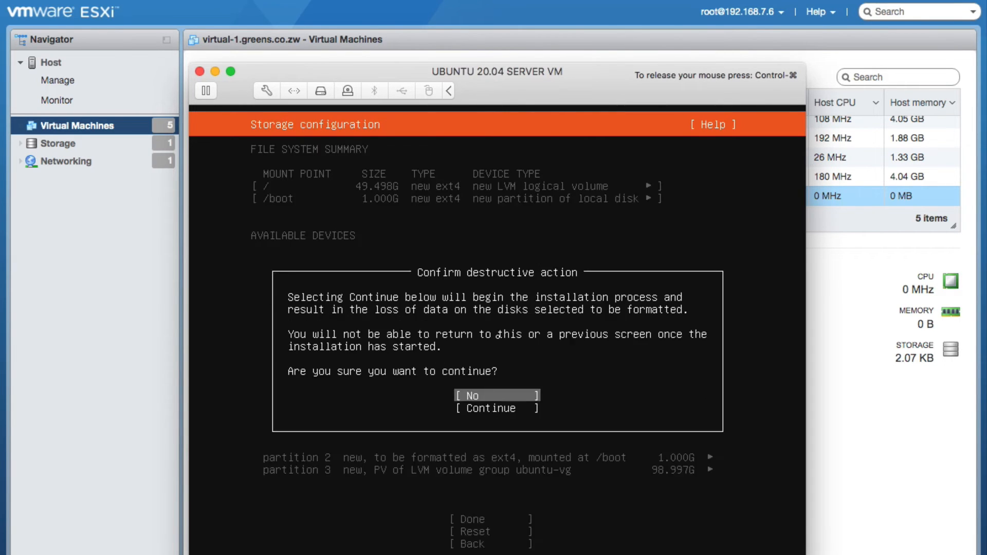
key(Down)
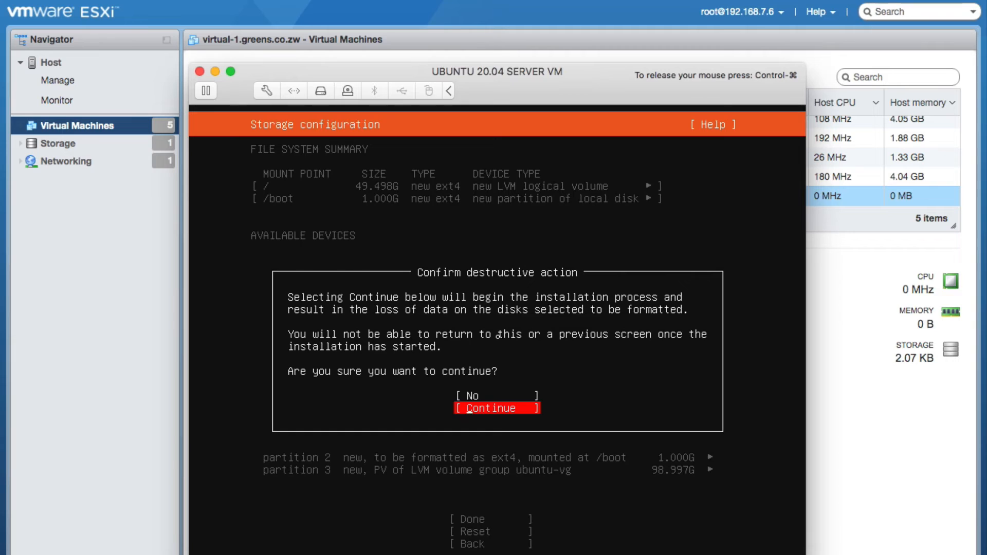
key(Return)
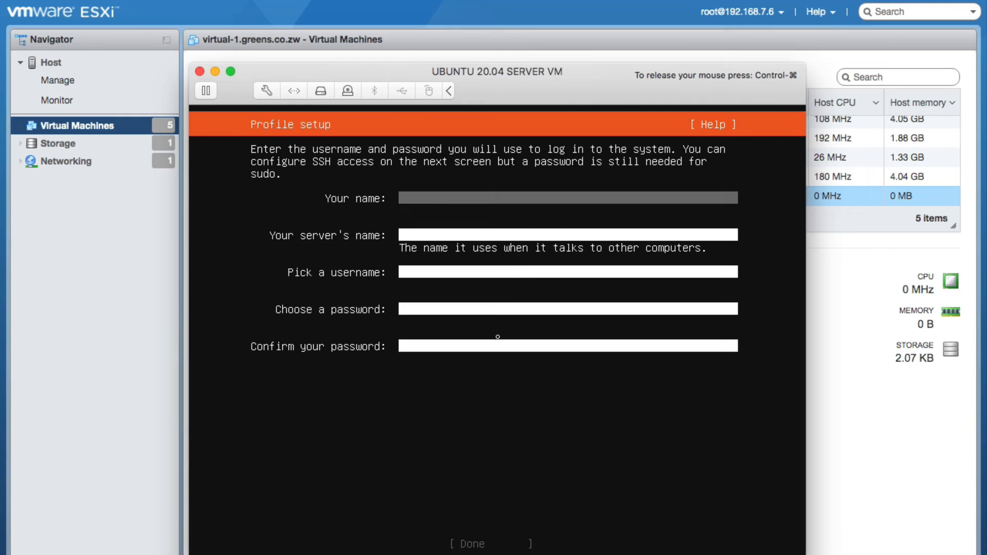
Enter 'administrator' as your name and 'ubuntuserver' as the server name
text(administrator)
key(Tab)
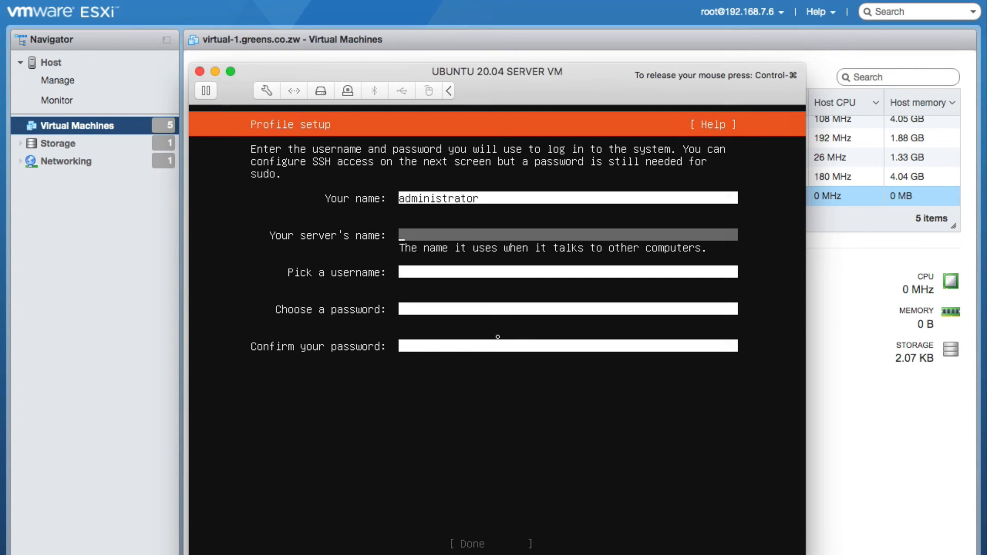
text(ubuntu)
key(Tab)
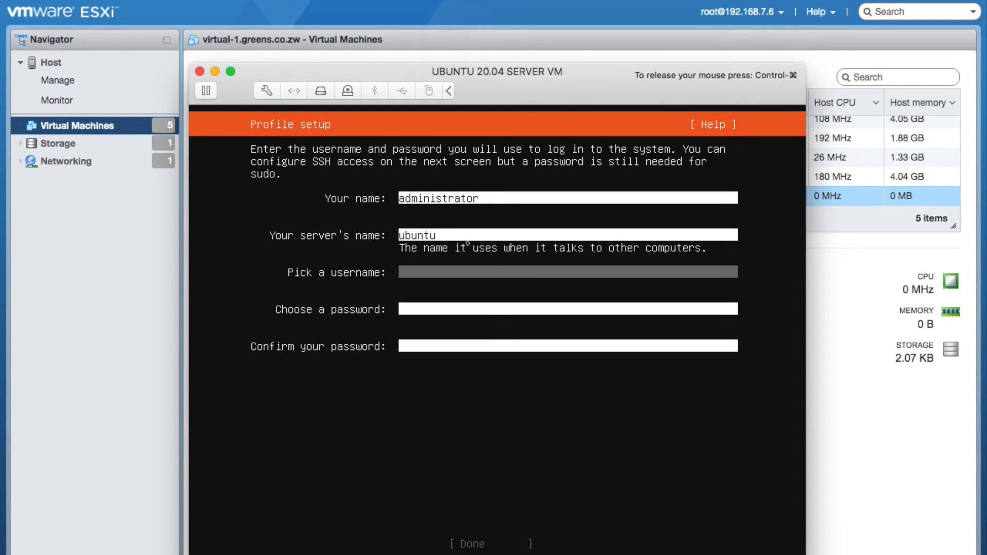
key(Tab)
key(Tab)
key(Tab)
key(Tab)
key(Tab)
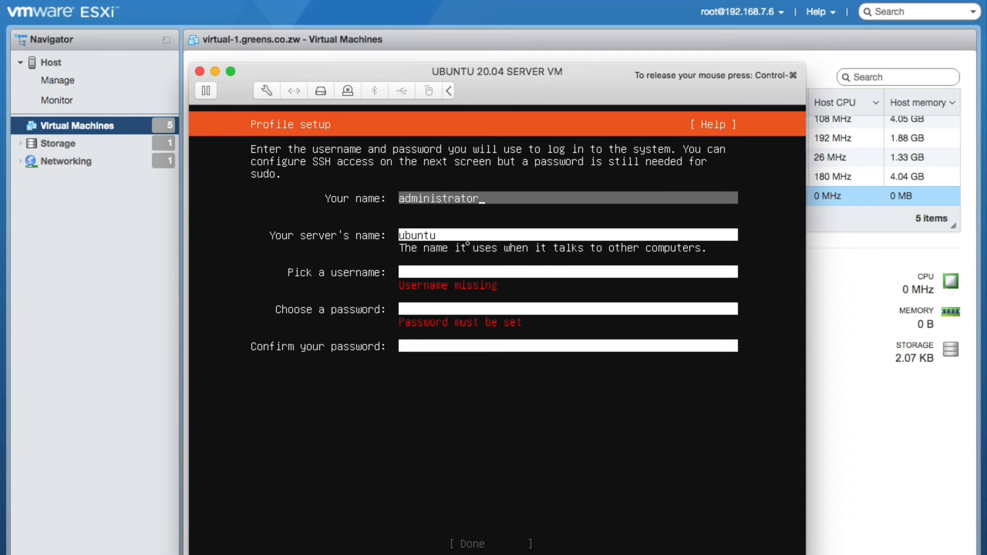
key(Tab)
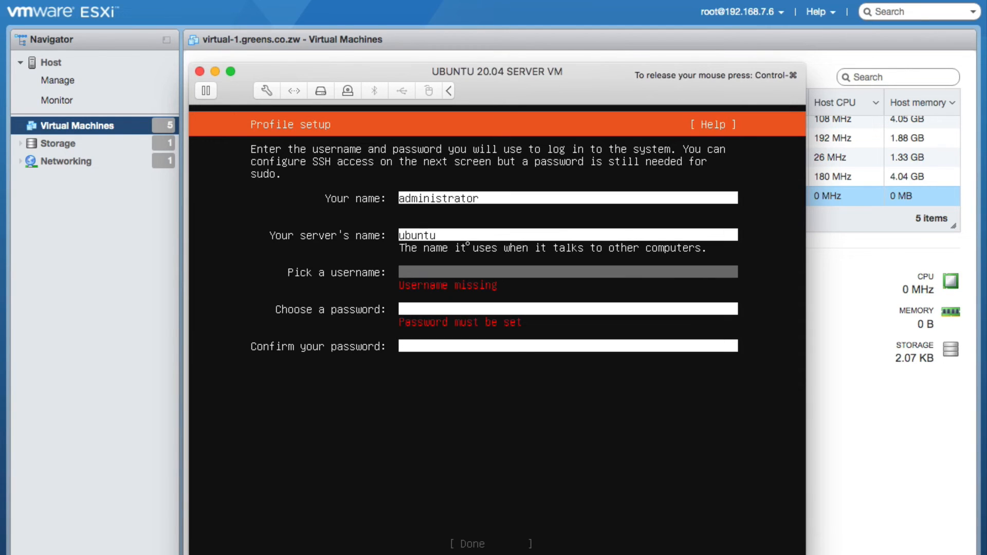
key(Tab)
key(Tab)
key(Tab)
key(Tab)
key(Tab)
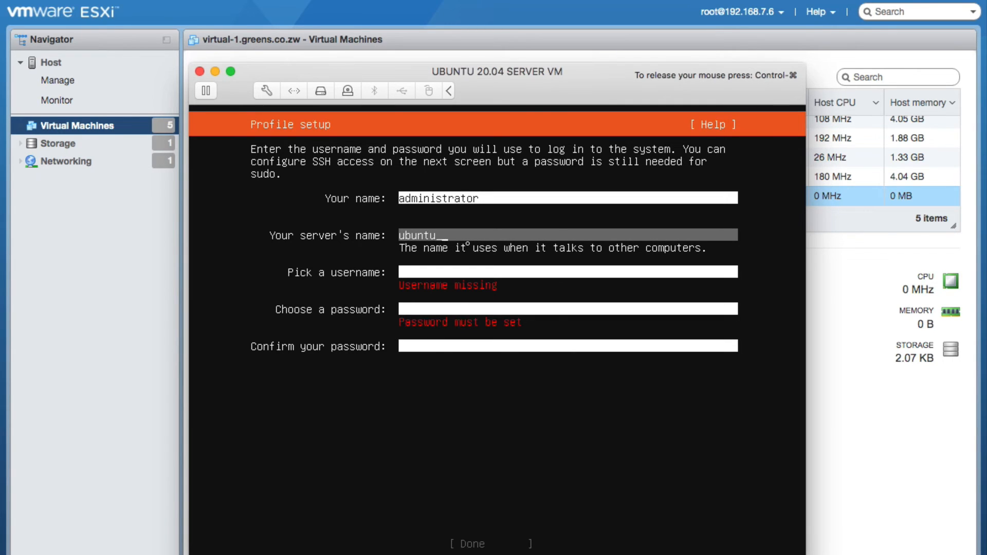
text(server)
Set the username 'administrator', type the password in both password fields, and submit the profile
key(Tab)
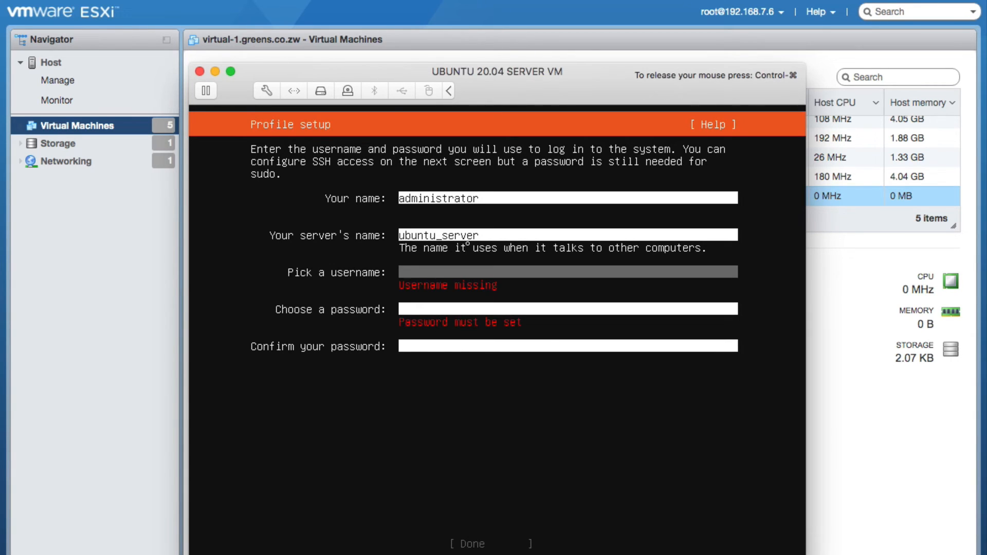
text(admin)
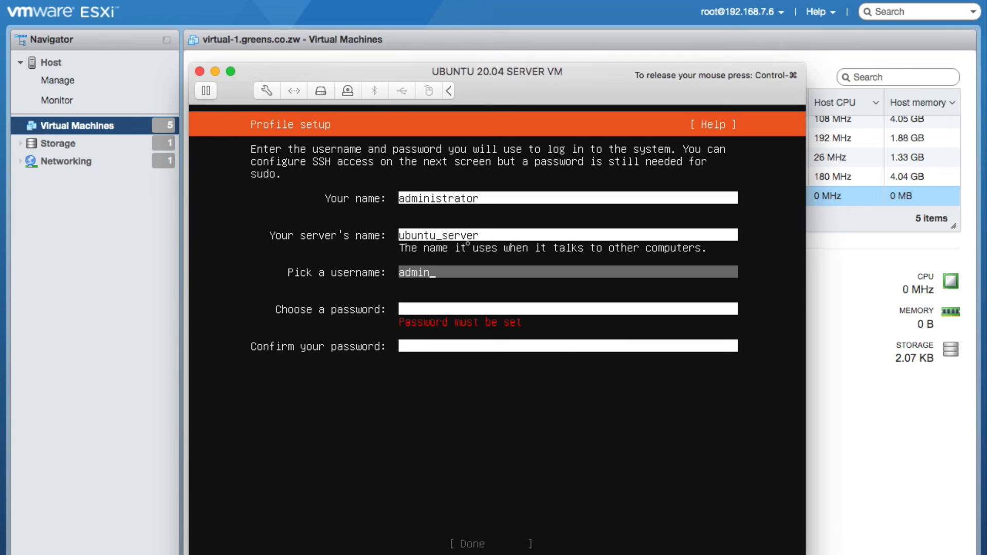
text(istrator)
key(Tab)
text(p)
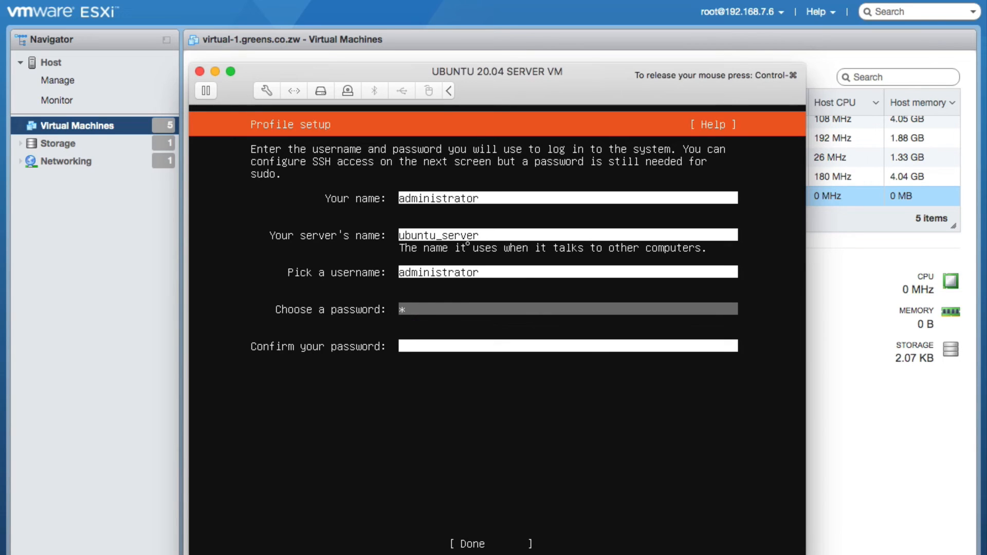
text(assword123456)
key(Tab)
text(P@ssw)
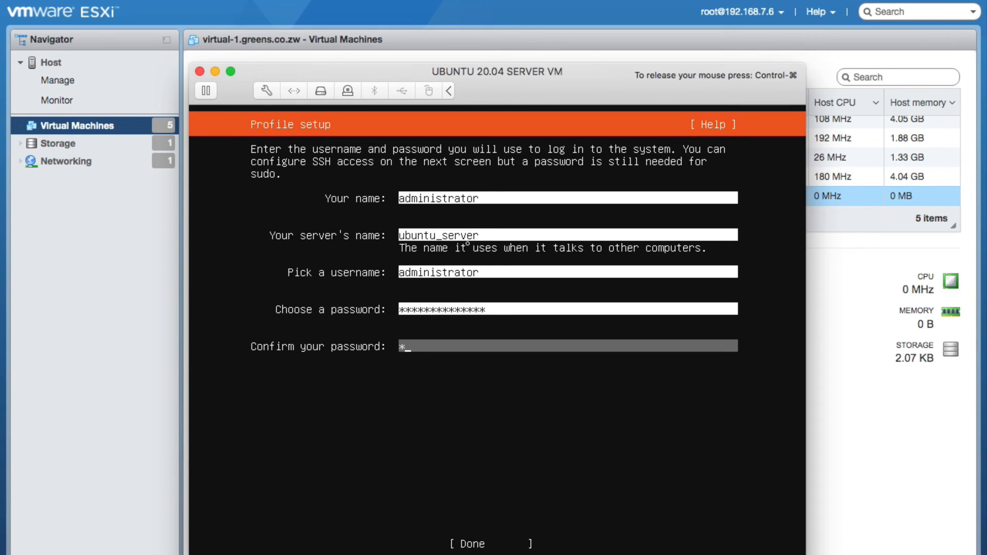
text(0rd123456)
key(Tab)
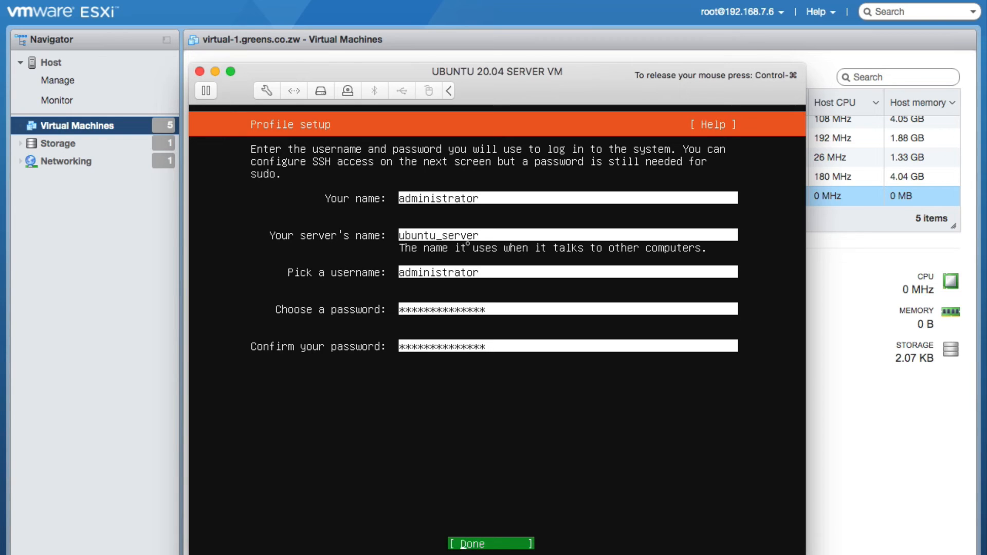
key(Return)
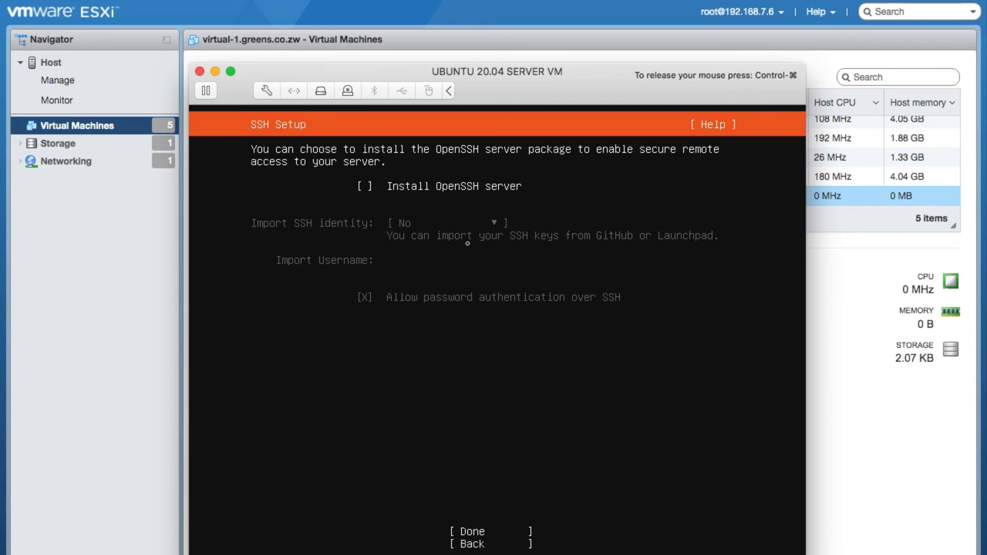
Enable Install OpenSSH server and continue without selecting any featured server snaps
key(space)
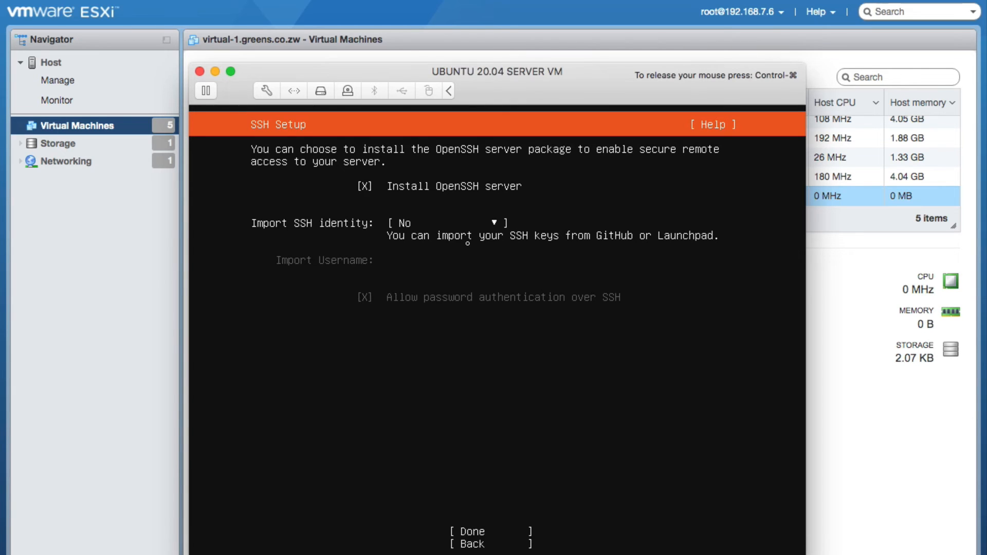
key(Tab)
key(Tab)
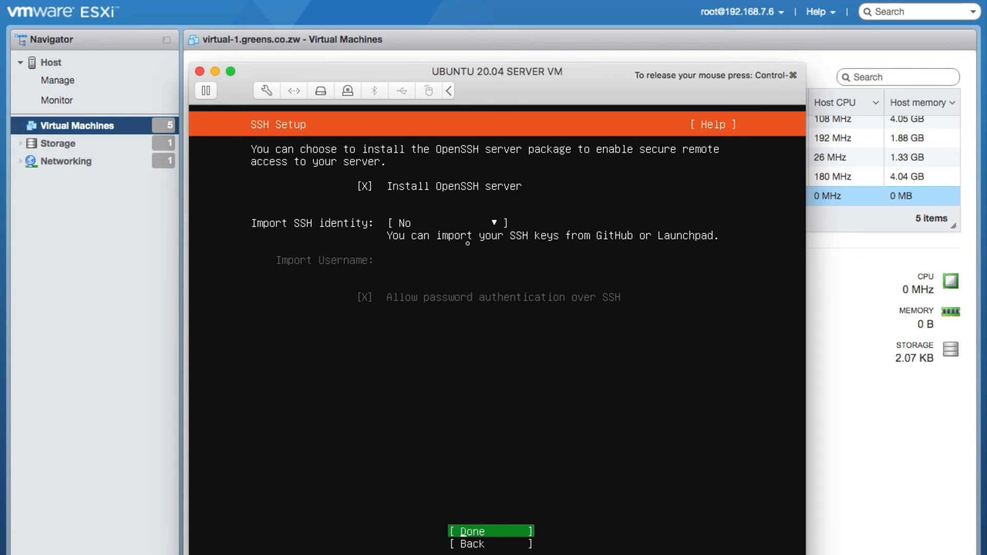
key(Return)
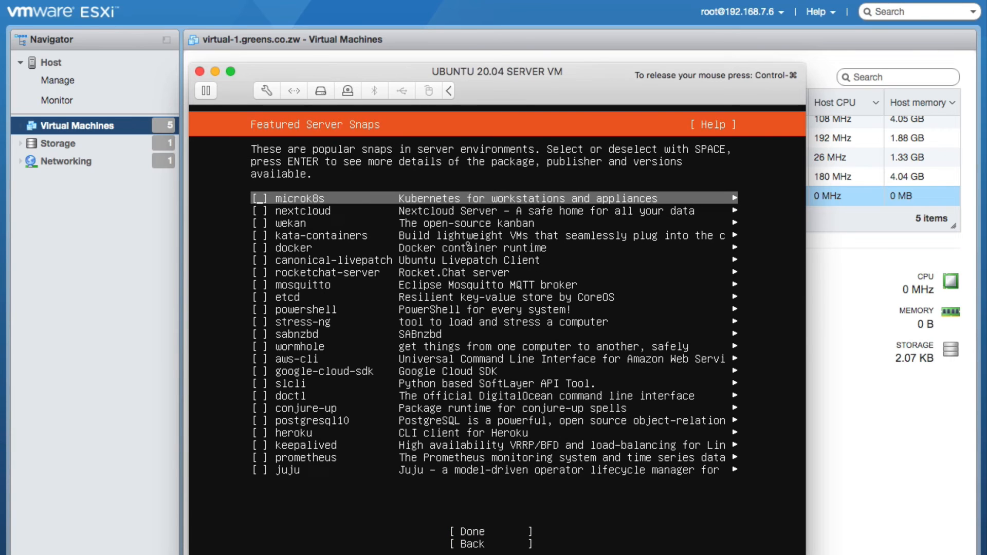
key(Tab)
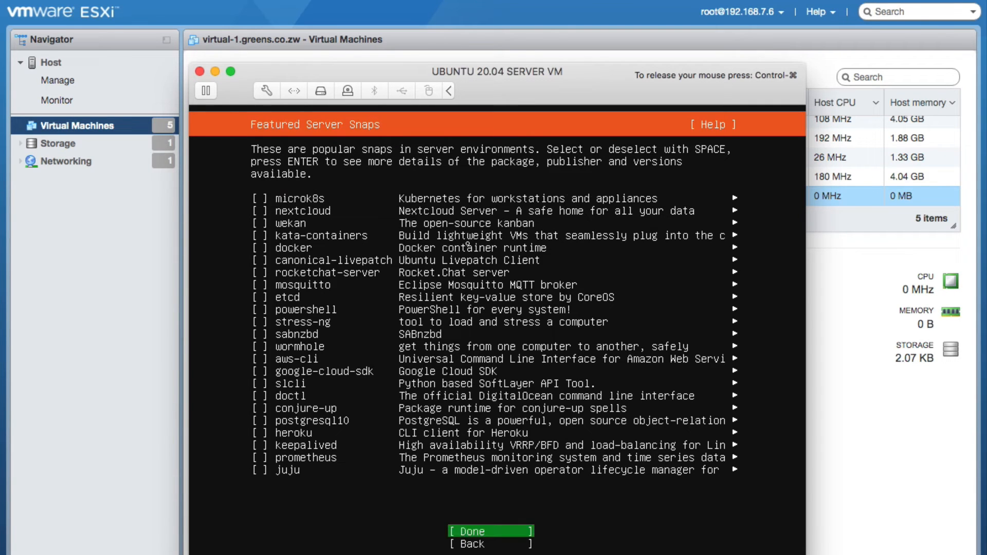
key(Return)
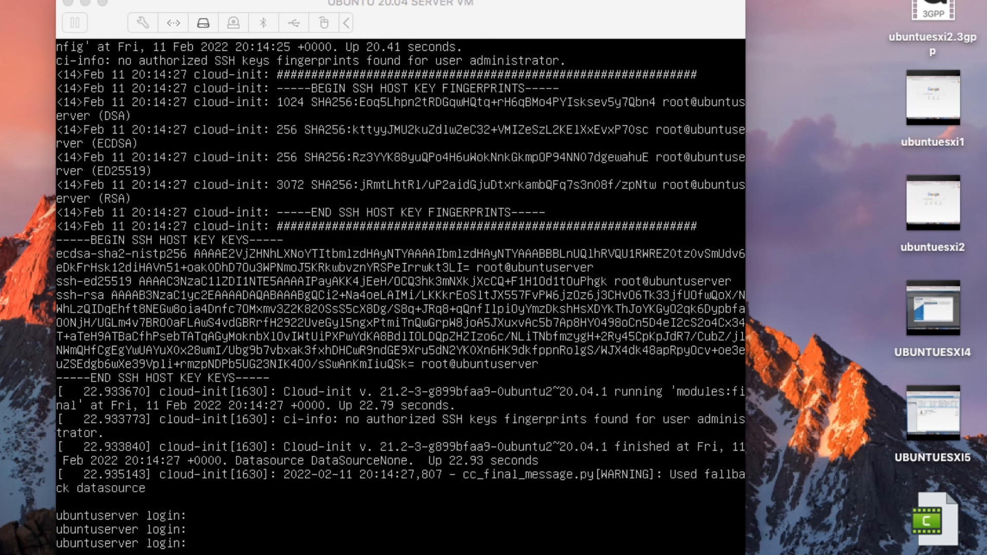
Log in at the ubuntuserver console as 'administrator' with the account password
click(258, 479)
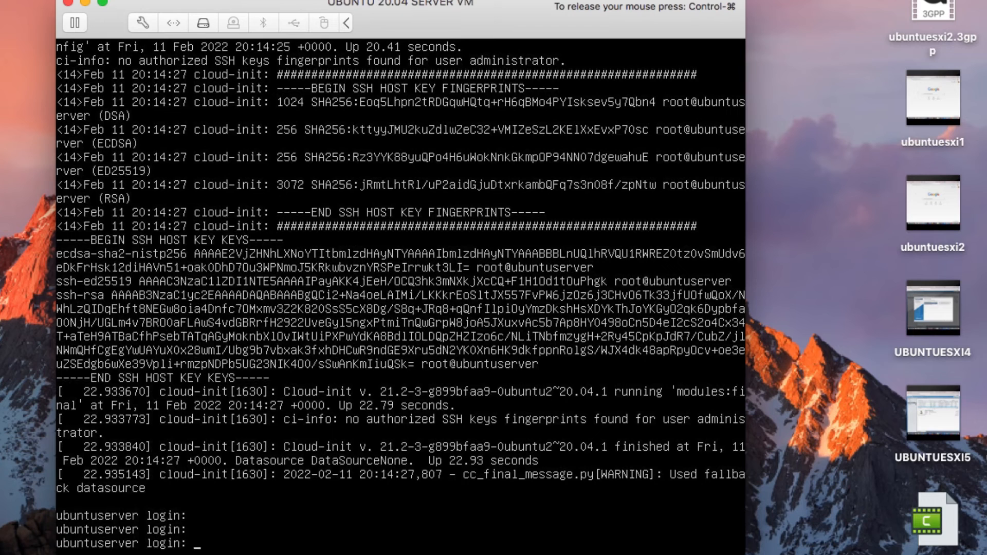
text(administrator)
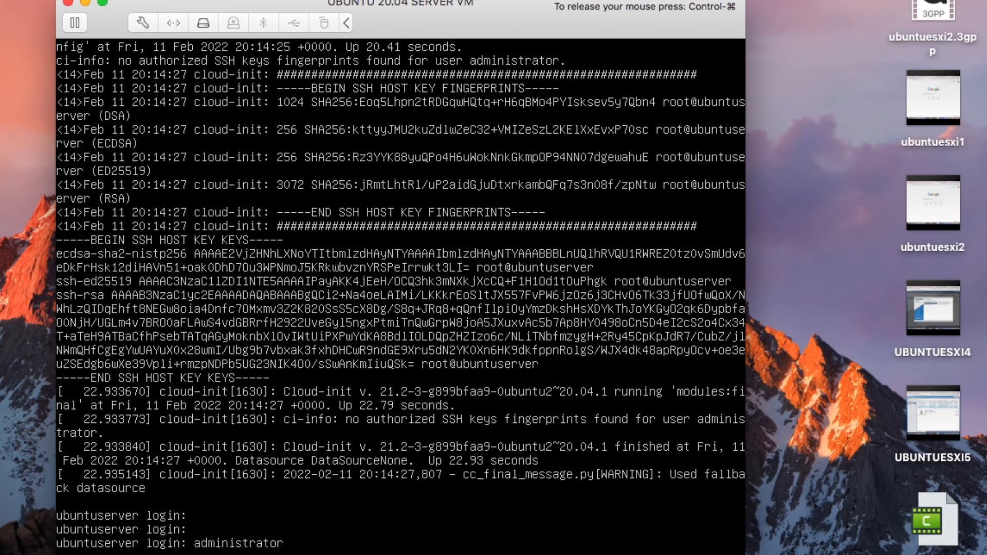
key(Return)
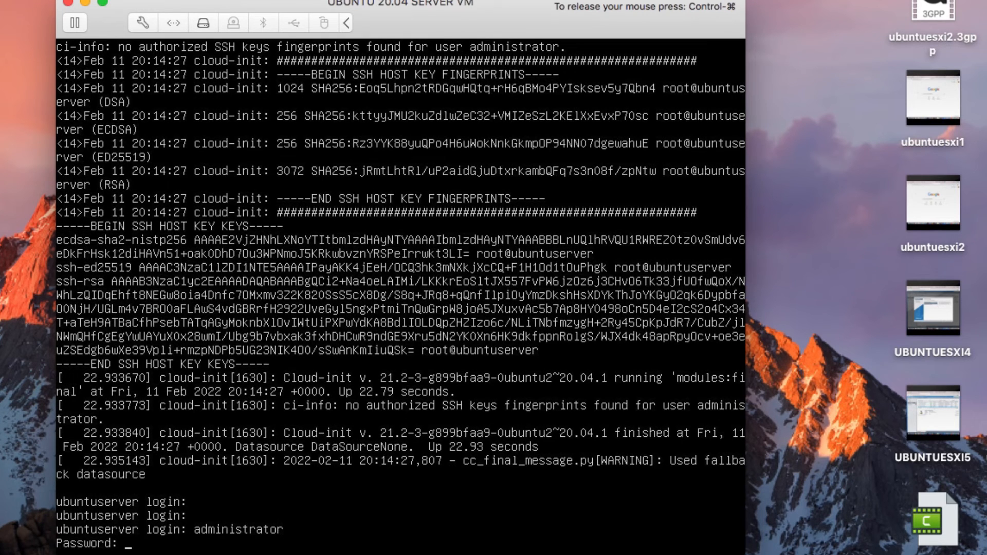
key(Return)
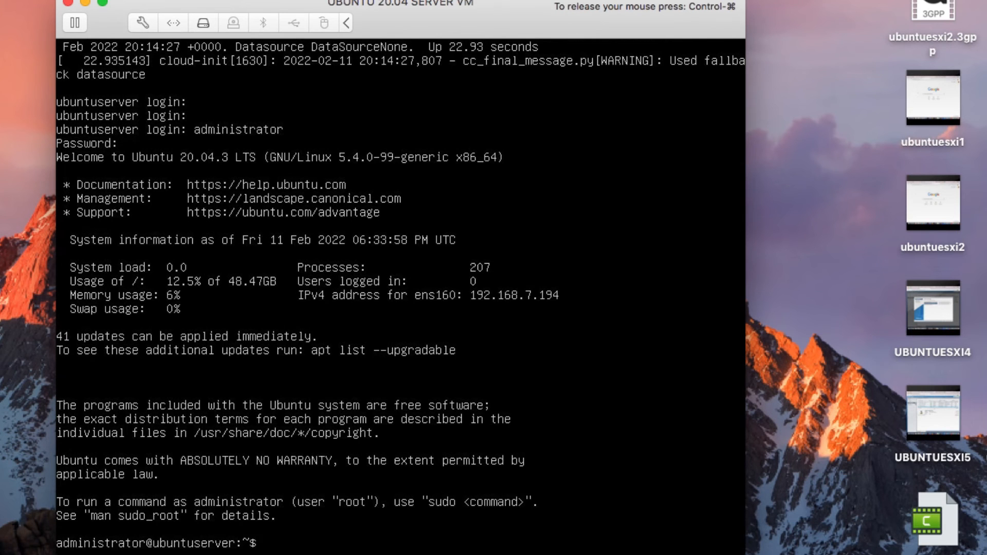
Run sudo su and enter the account password to get a root shell
key(Return)
key(Return)
text(su)
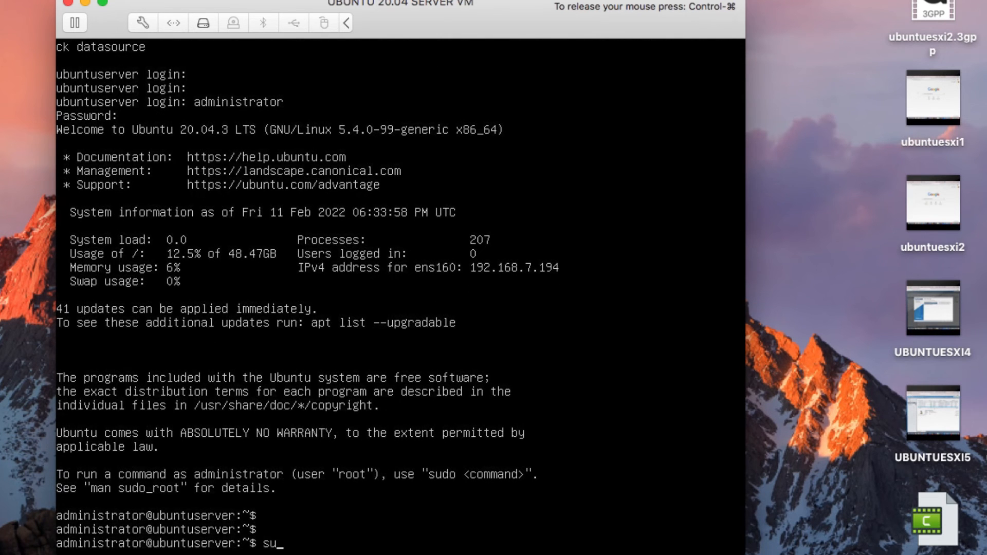
text(do su)
key(Return)
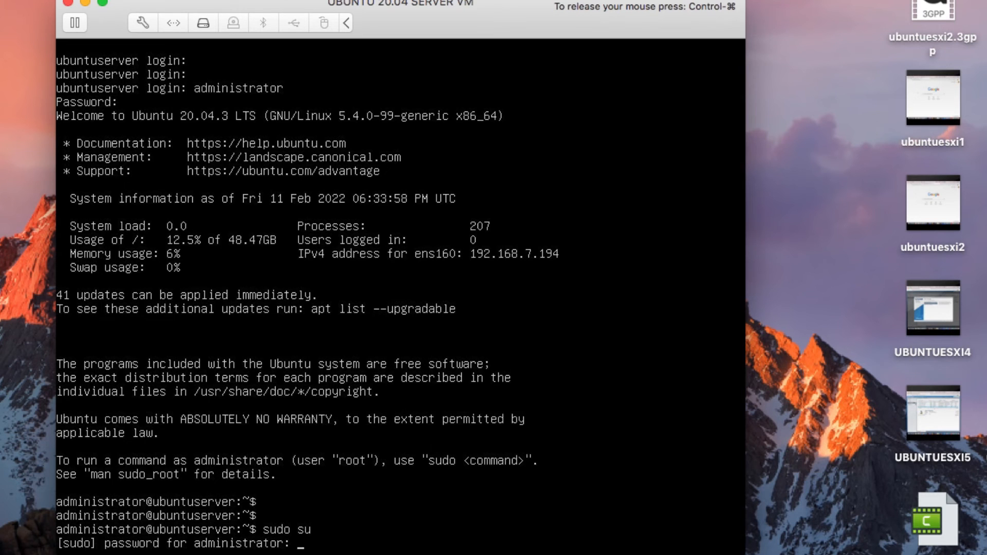
key(Return)
key(Return)
key(Return)
key(Return)
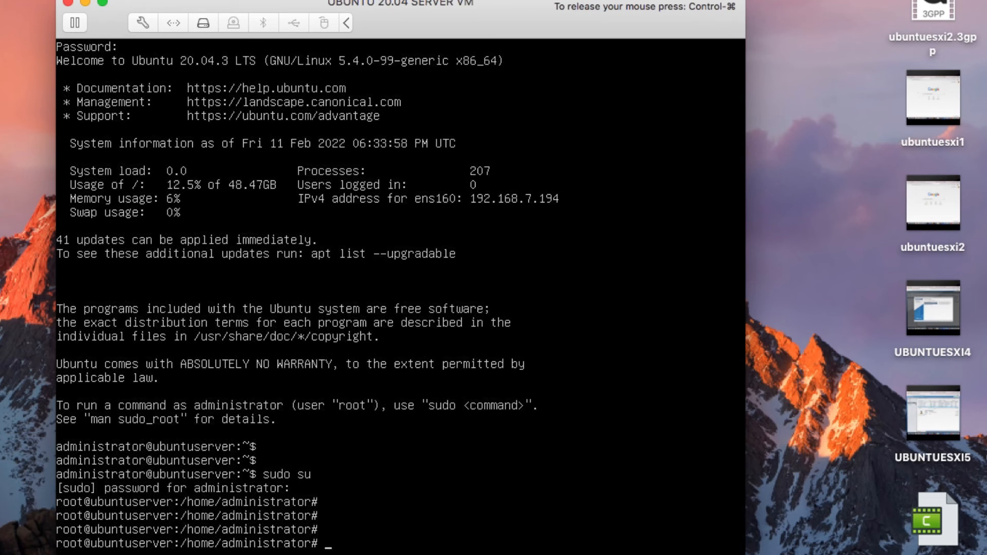
From /, run apt-get update && apt-get upgrade and answer Y to upgrade 41 packages
text(cd /)
key(Return)
key(Return)
key(Return)
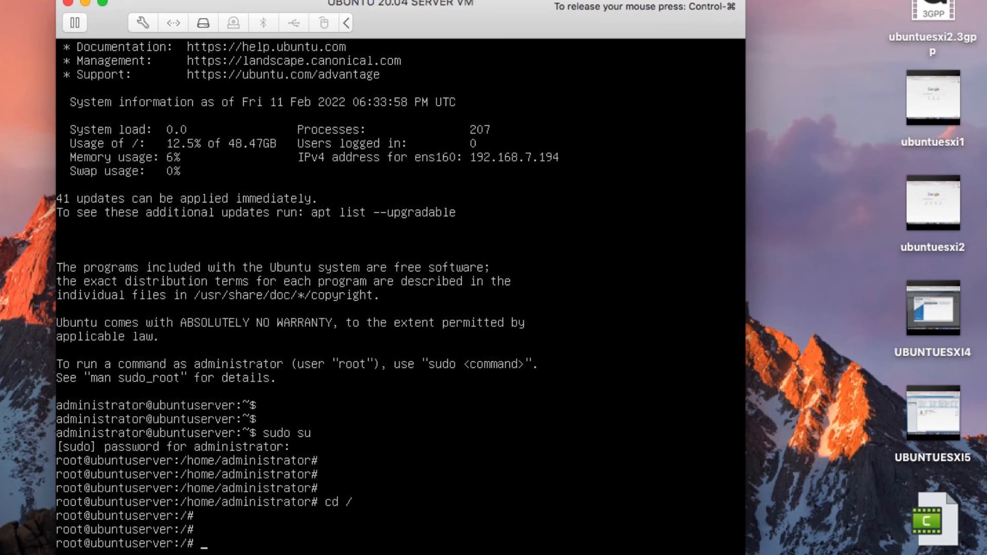
text(ap)
text(-get)
key(BackSpace)
key(BackSpace)
key(BackSpace)
text(t-get update )
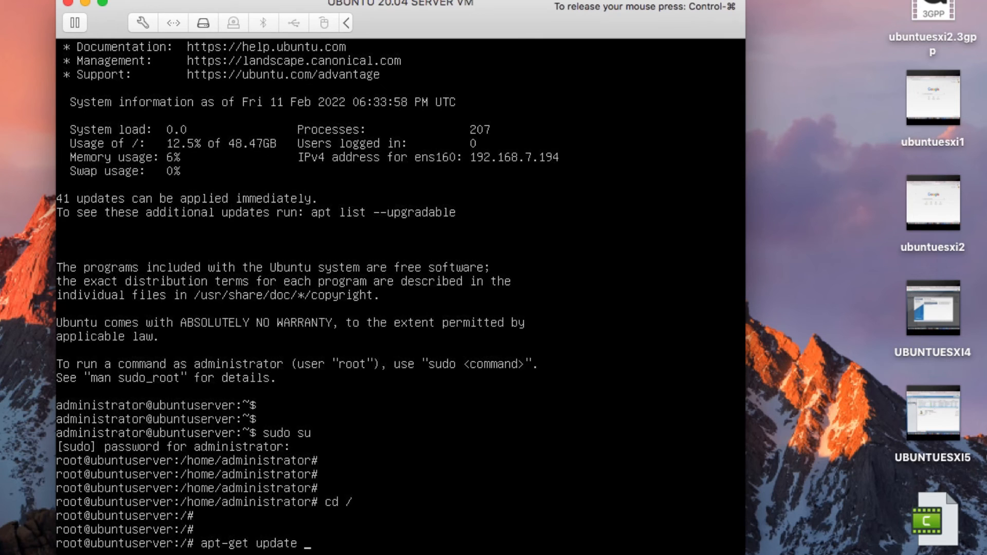
text(77)
key(BackSpace)
key(BackSpace)
key(BackSpace)
text(76)
key(BackSpace)
key(BackSpace)
key(BackSpace)
text(&& apt-get upgrade)
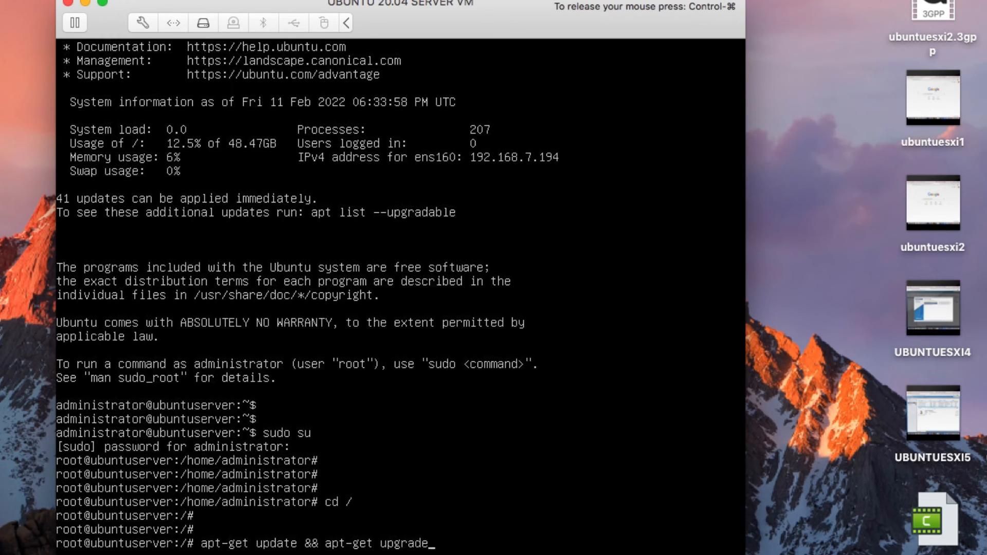
key(Return)
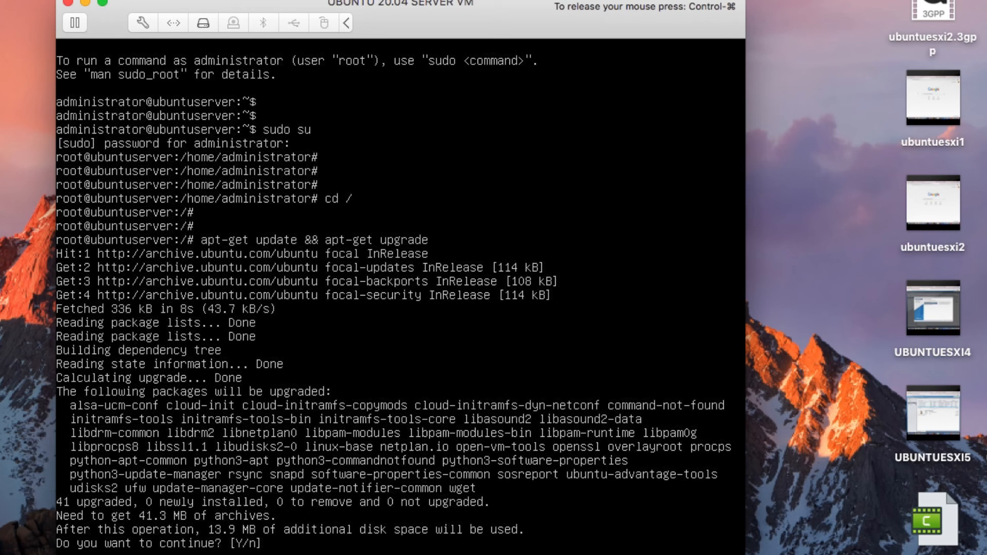
text(Y)
key(Return)
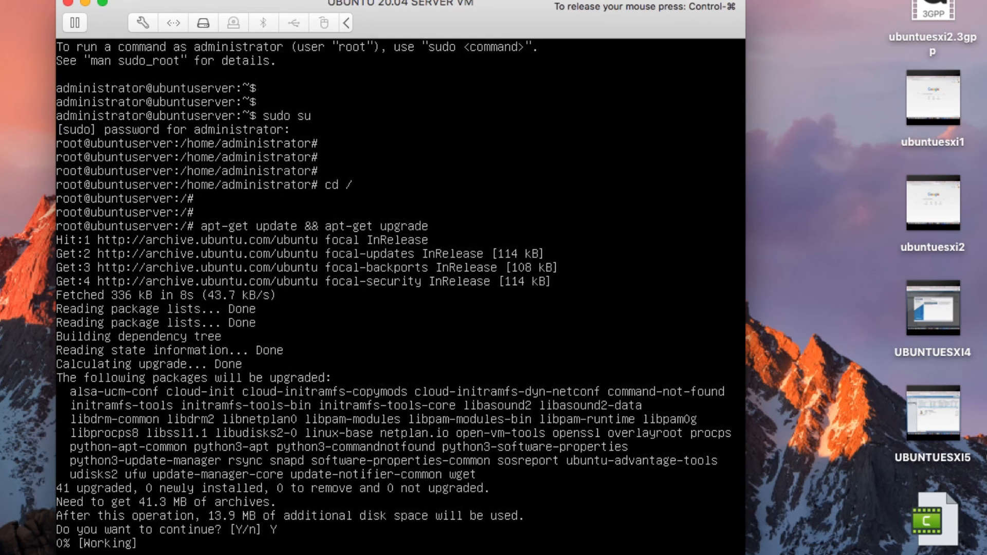